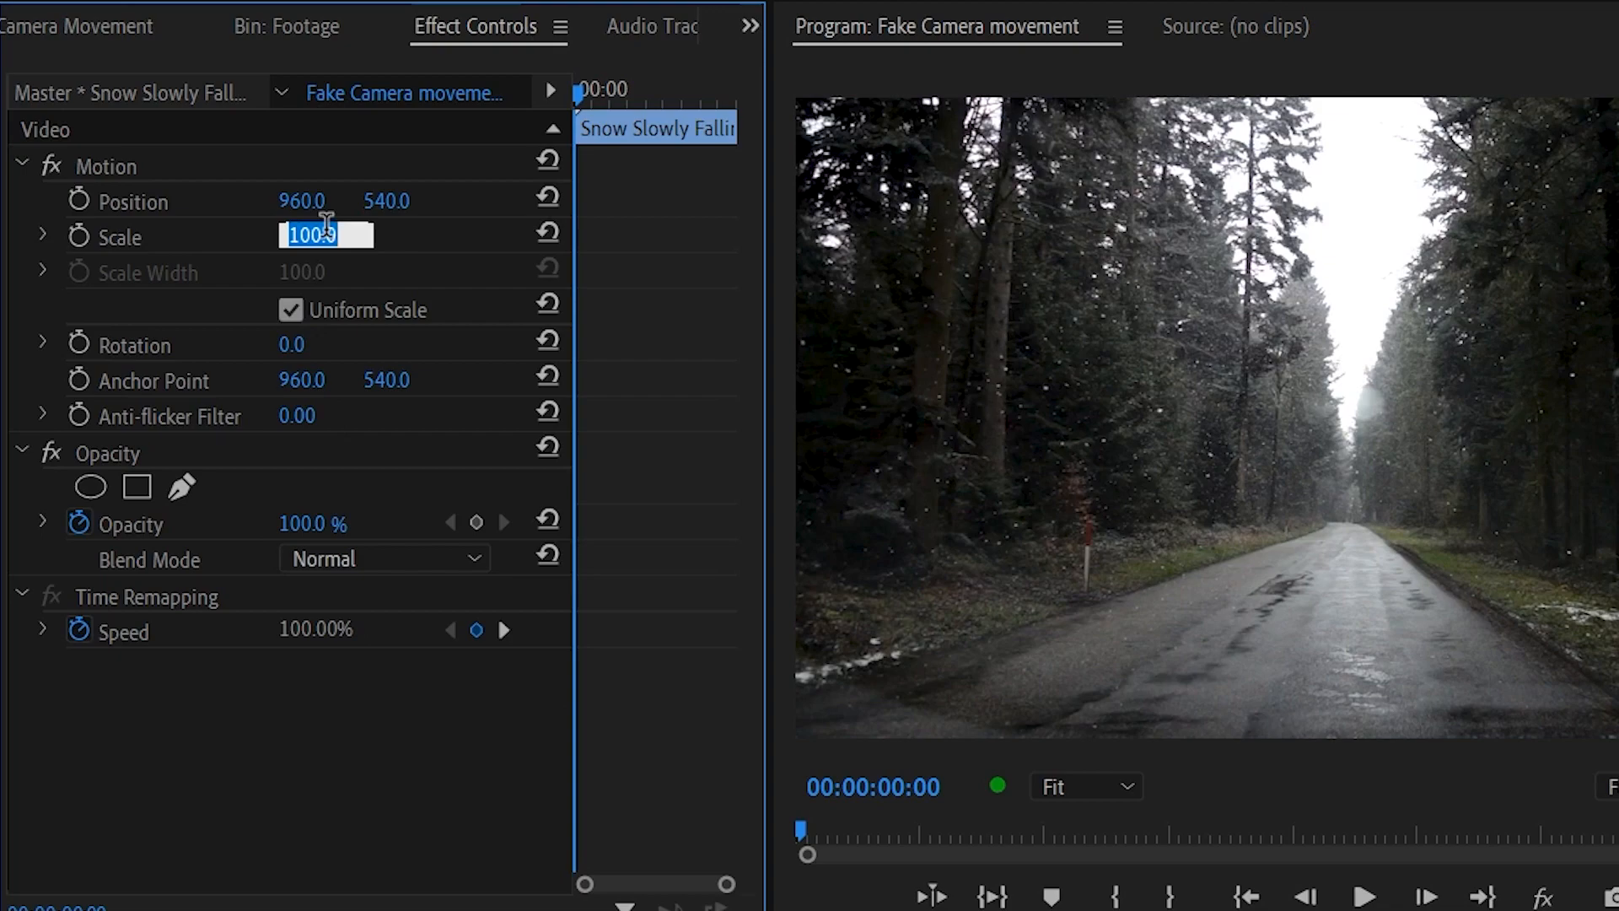
# - Set the snowy road clip's Scale to 115 and Rotation to -3° at the first frame, with keyframes on both
pyautogui.press('Return')
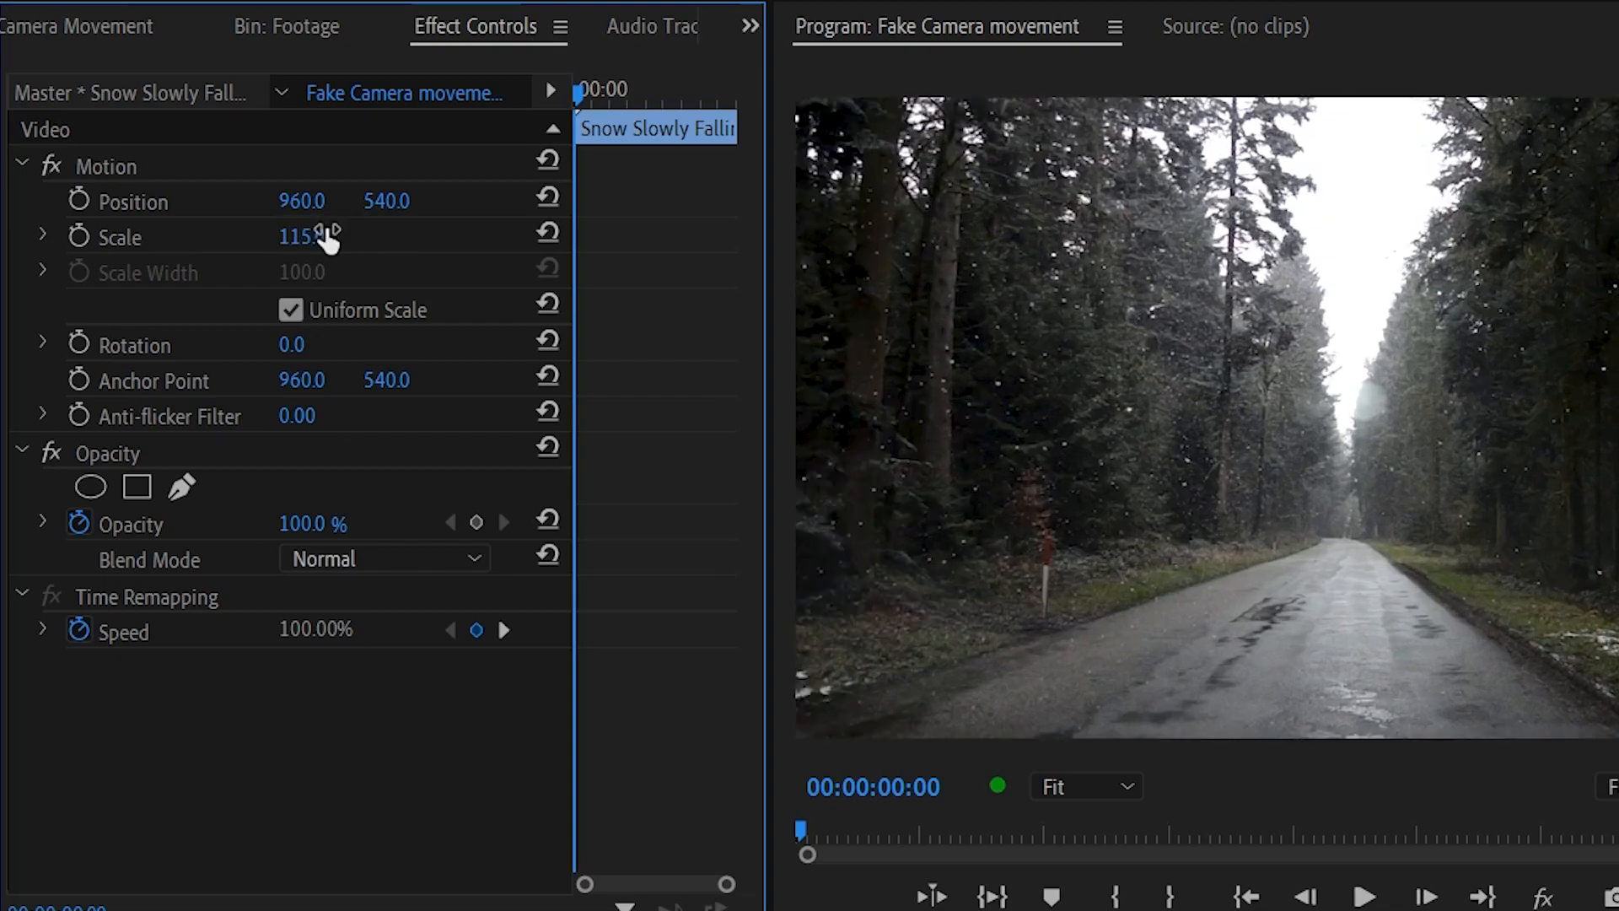
pyautogui.click(76, 243)
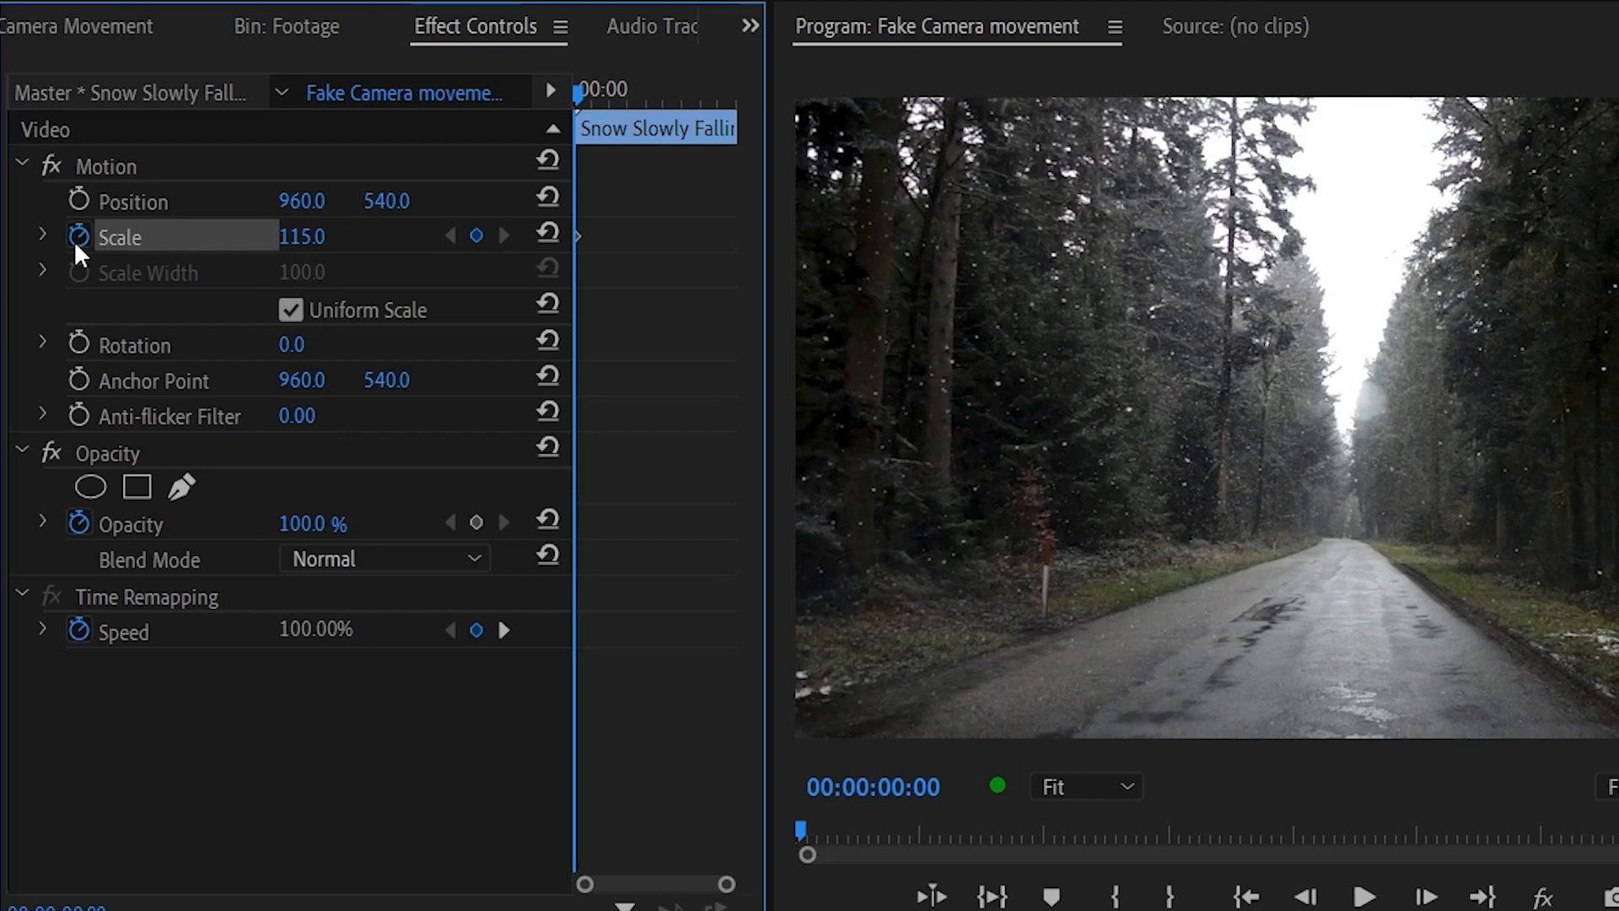
pyautogui.click(294, 344)
pyautogui.write('-3')
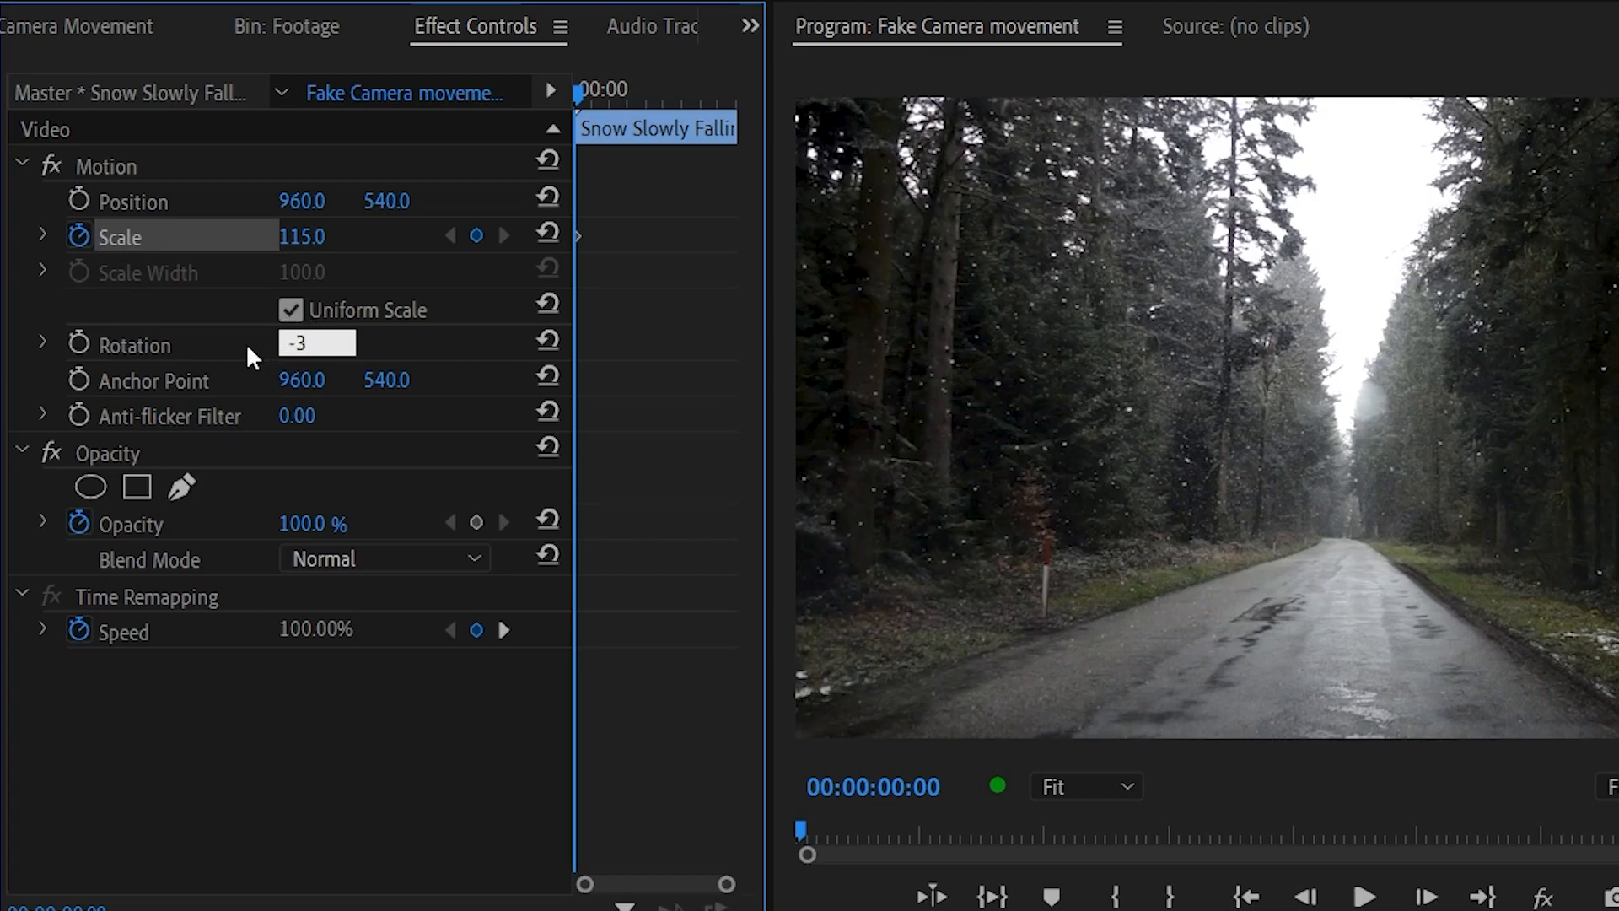
pyautogui.click(75, 343)
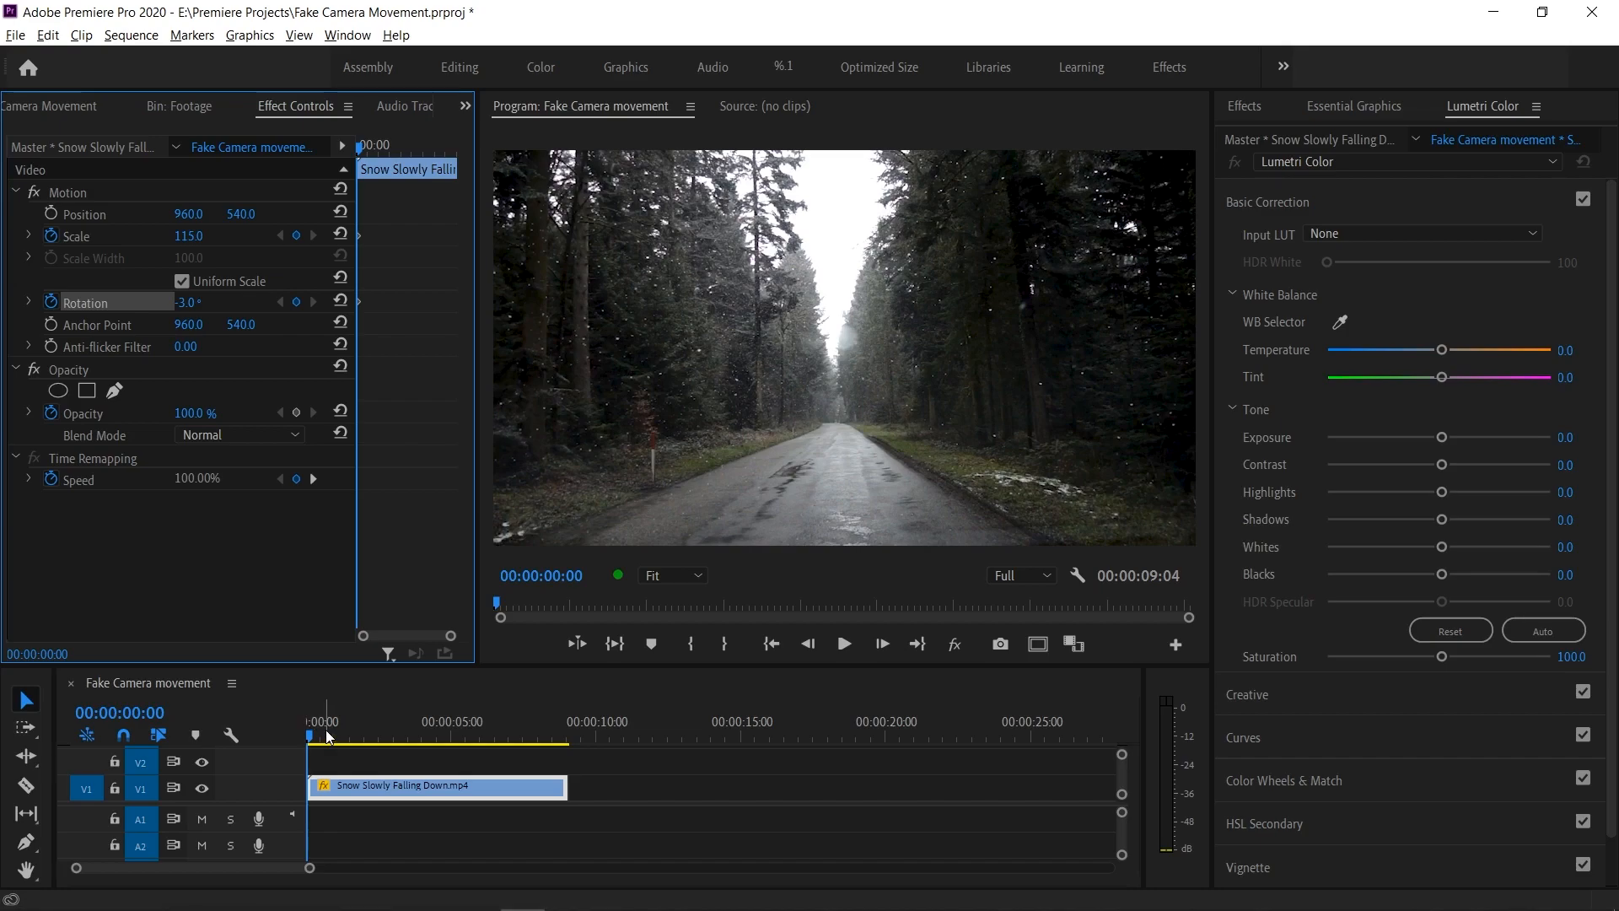
# - At the end of the snowy road clip, add keyframes with Scale 150 and Rotation 10°
pyautogui.moveTo(328, 736); pyautogui.dragTo(576, 737)
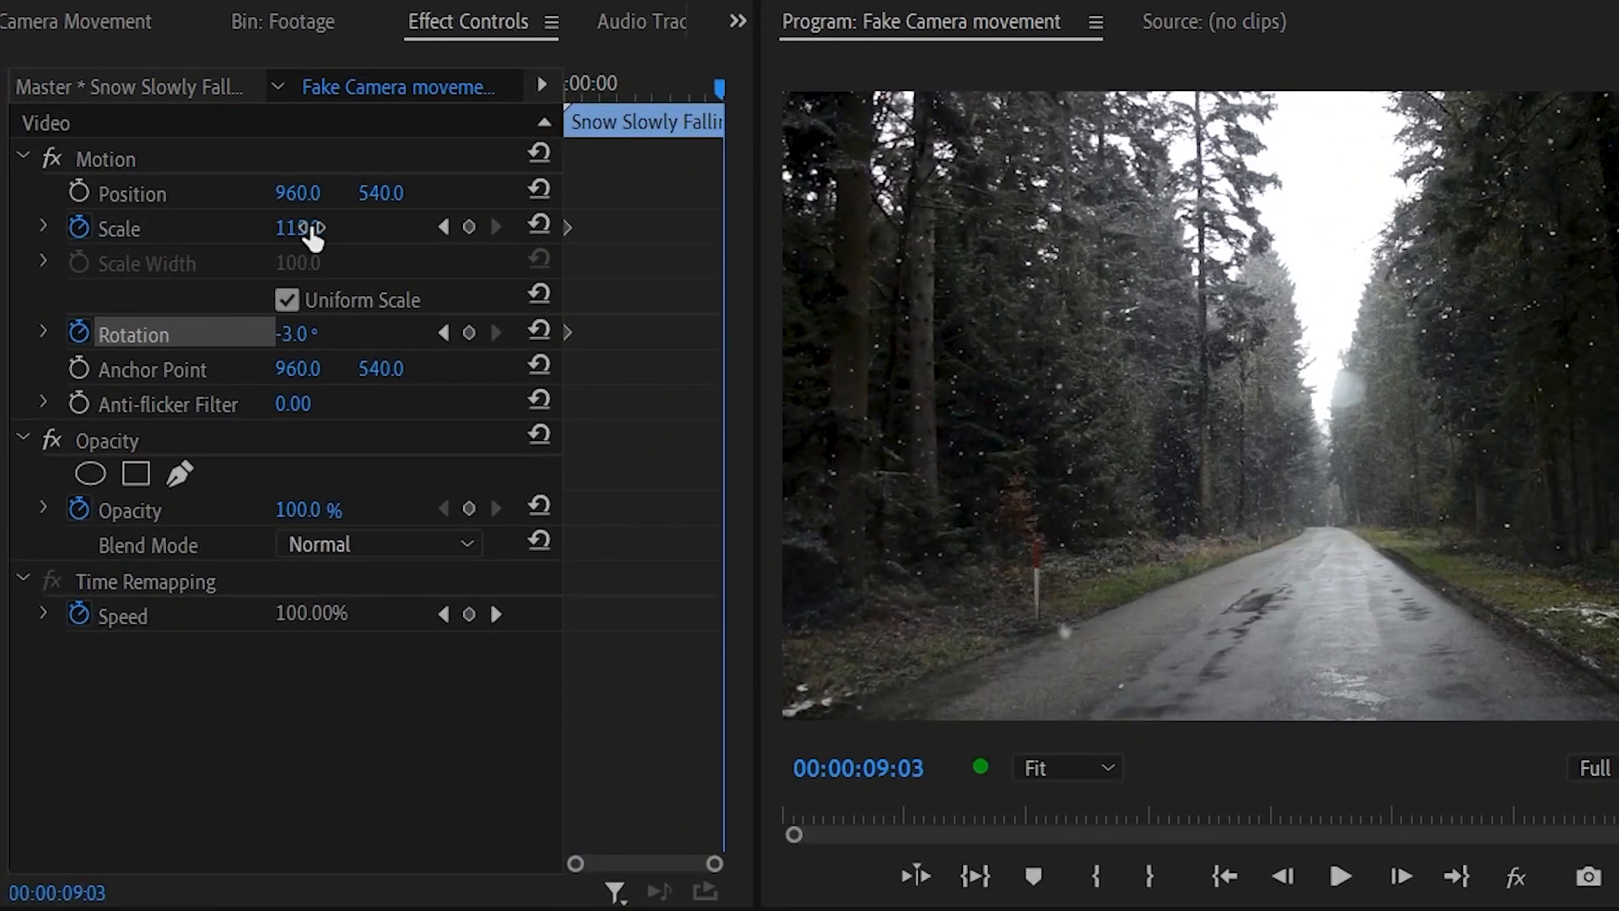
pyautogui.click(314, 236)
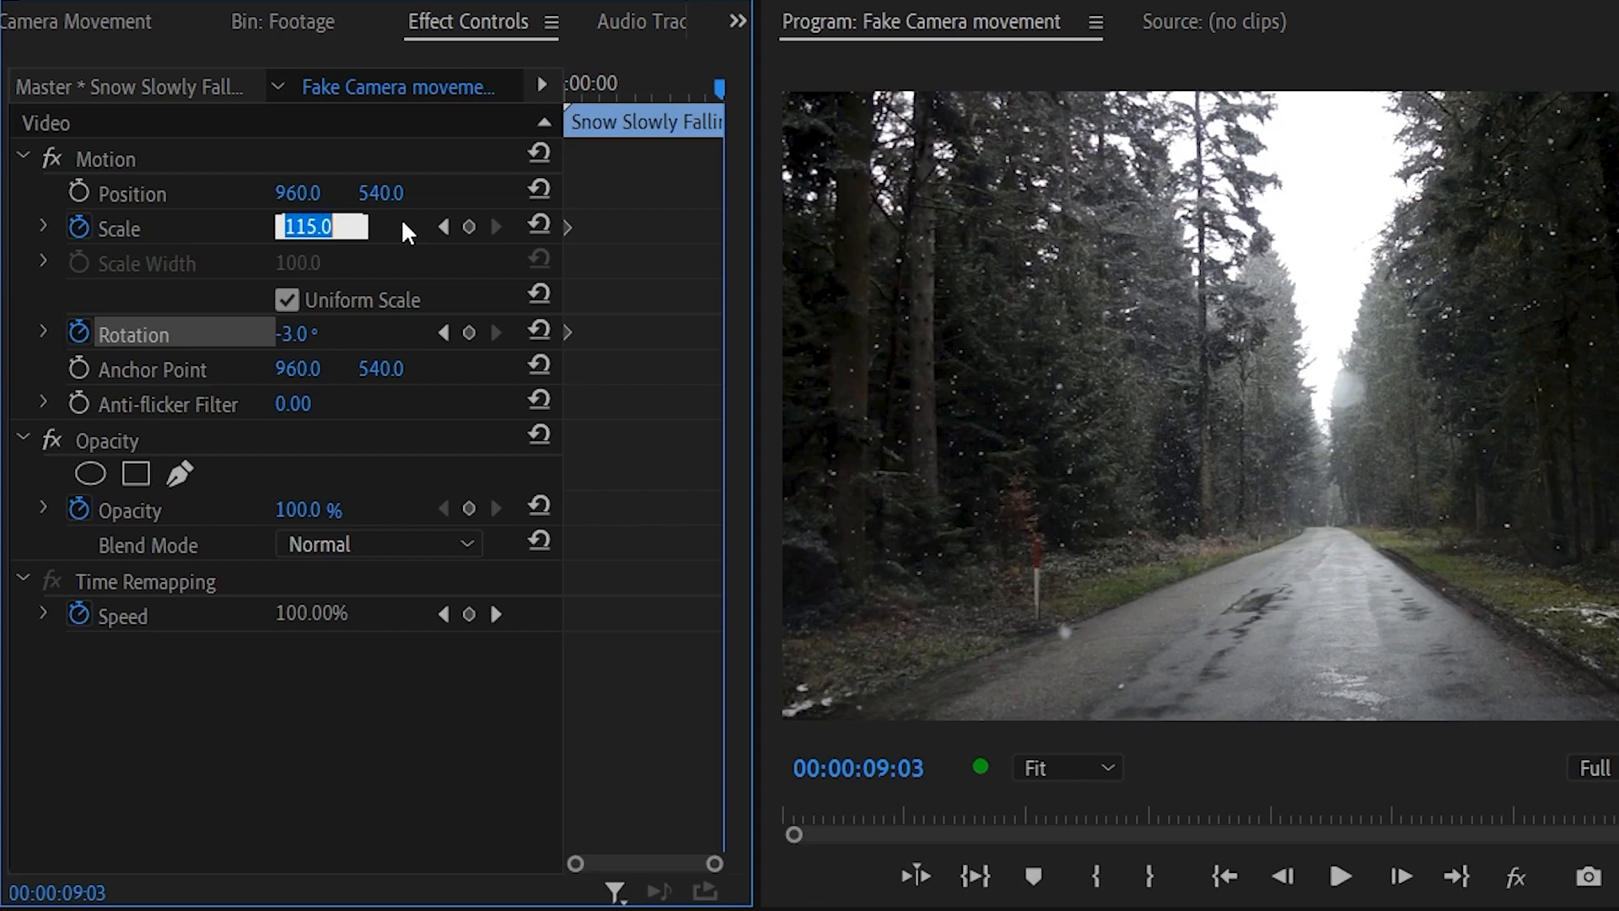
pyautogui.write('150')
pyautogui.press('Return')
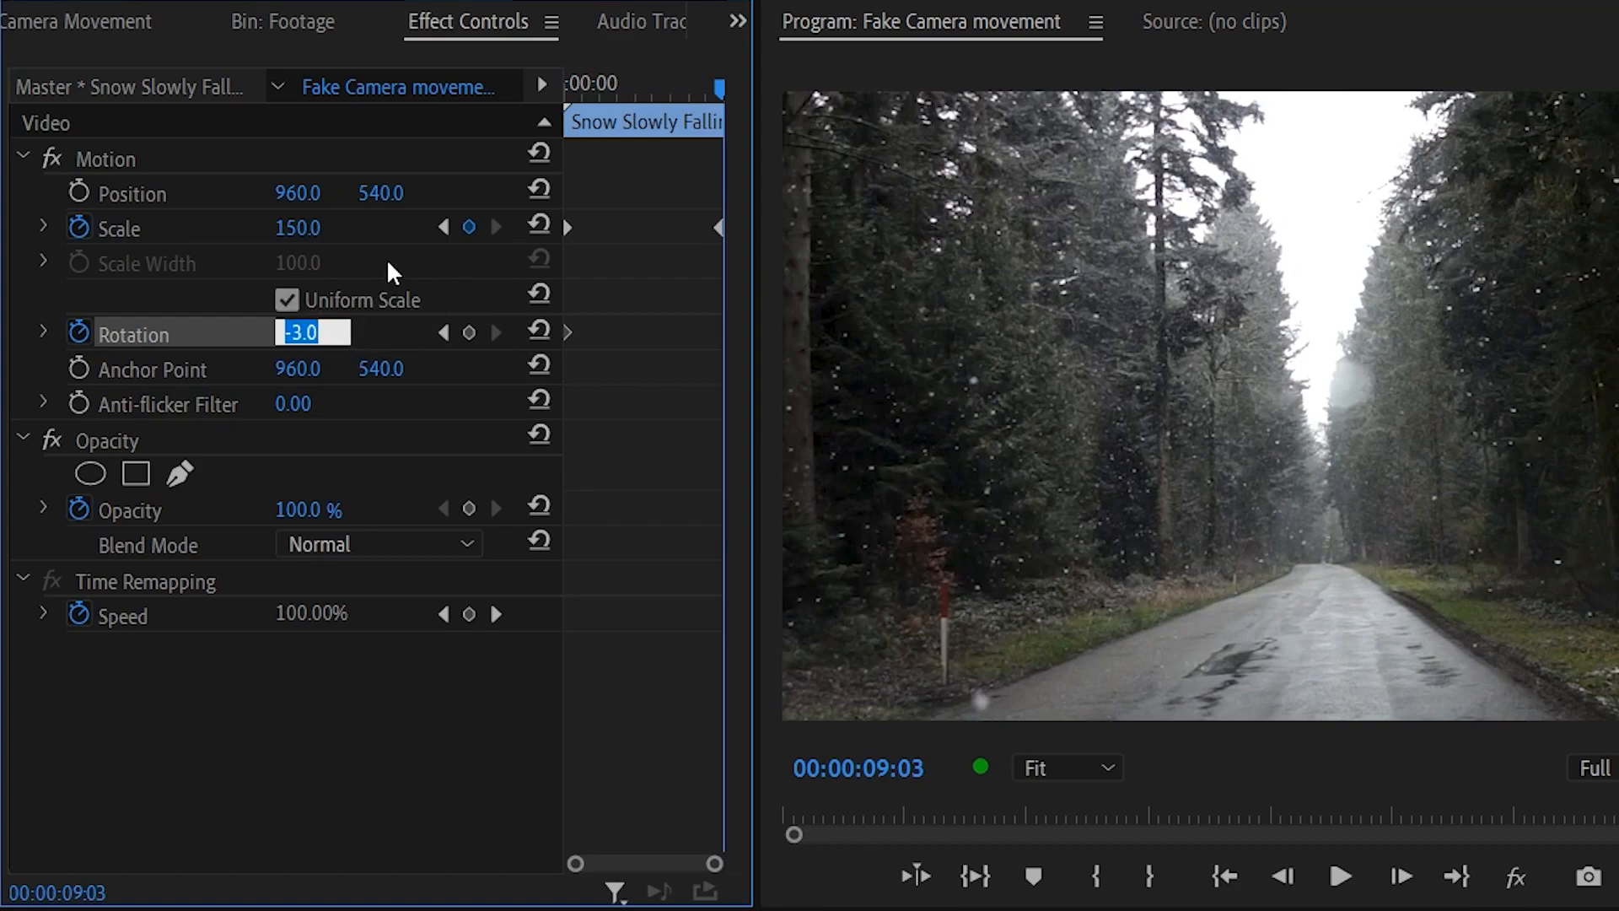
pyautogui.write('10')
pyautogui.press('Return')
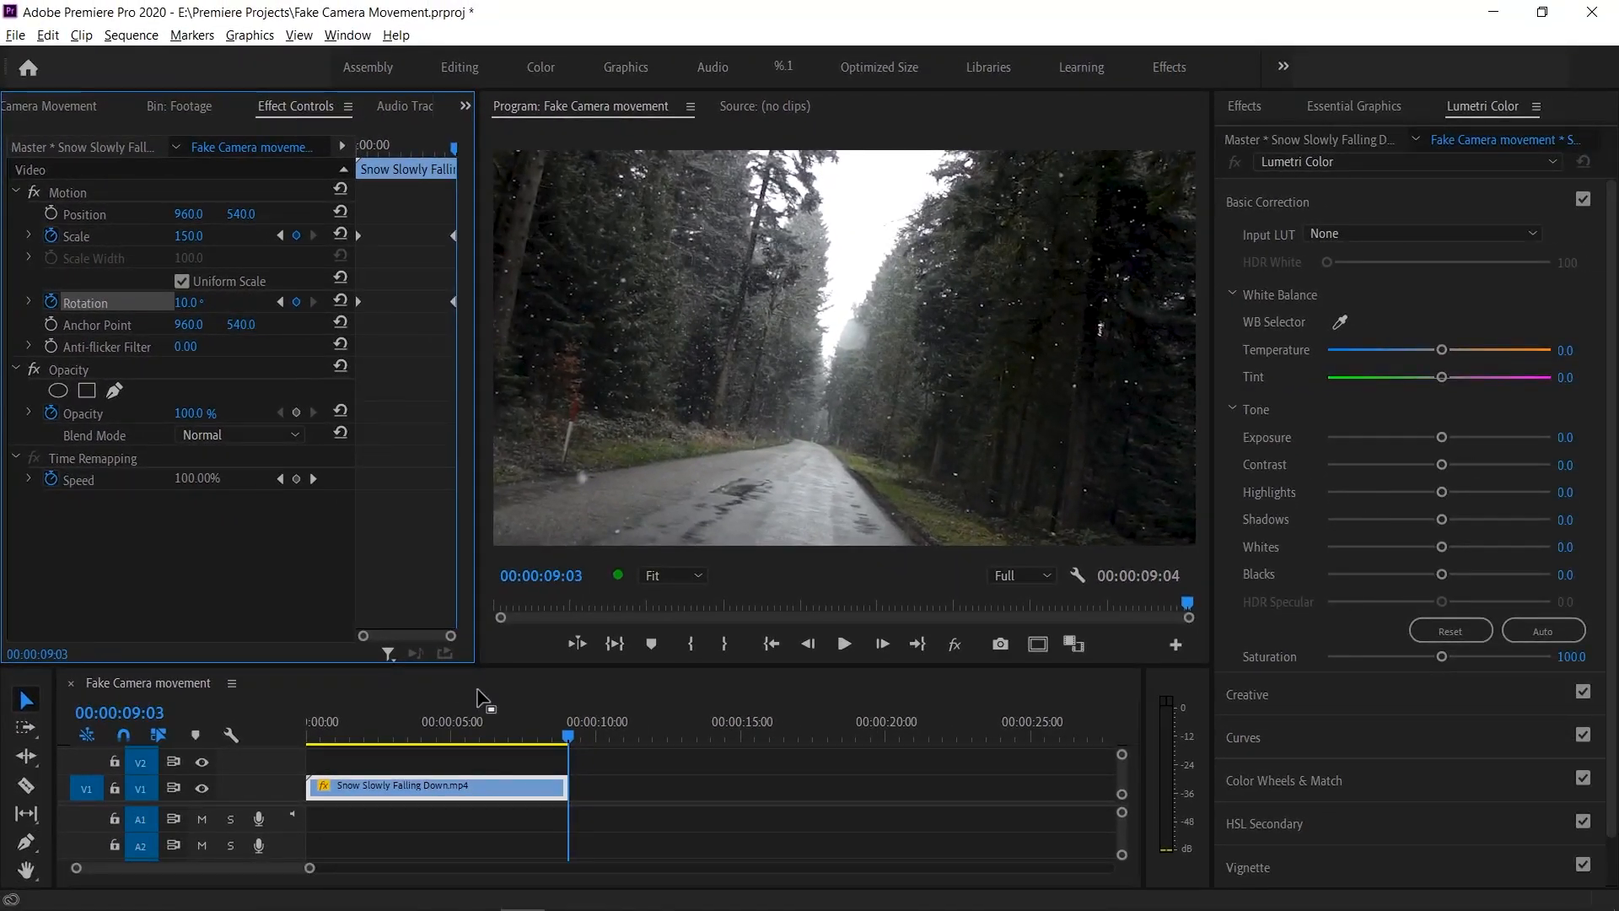
# - Play back the snowy road clip from the start and scrub through its zoom and rotation animation
pyautogui.moveTo(567, 736); pyautogui.dragTo(276, 751)
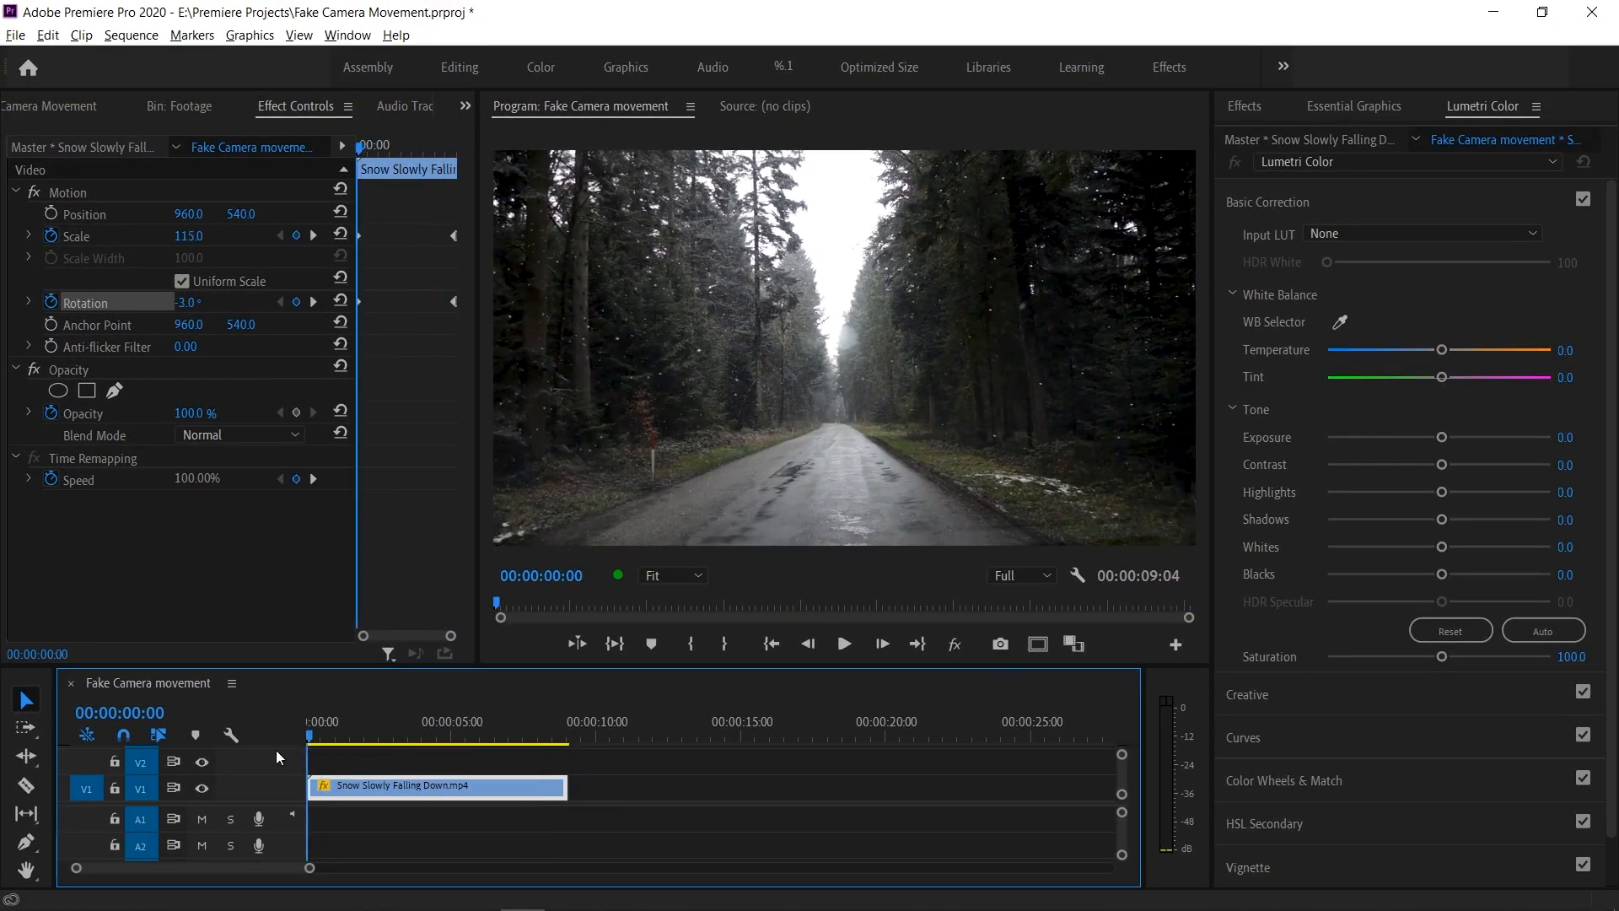
pyautogui.click(336, 761)
pyautogui.press('space')
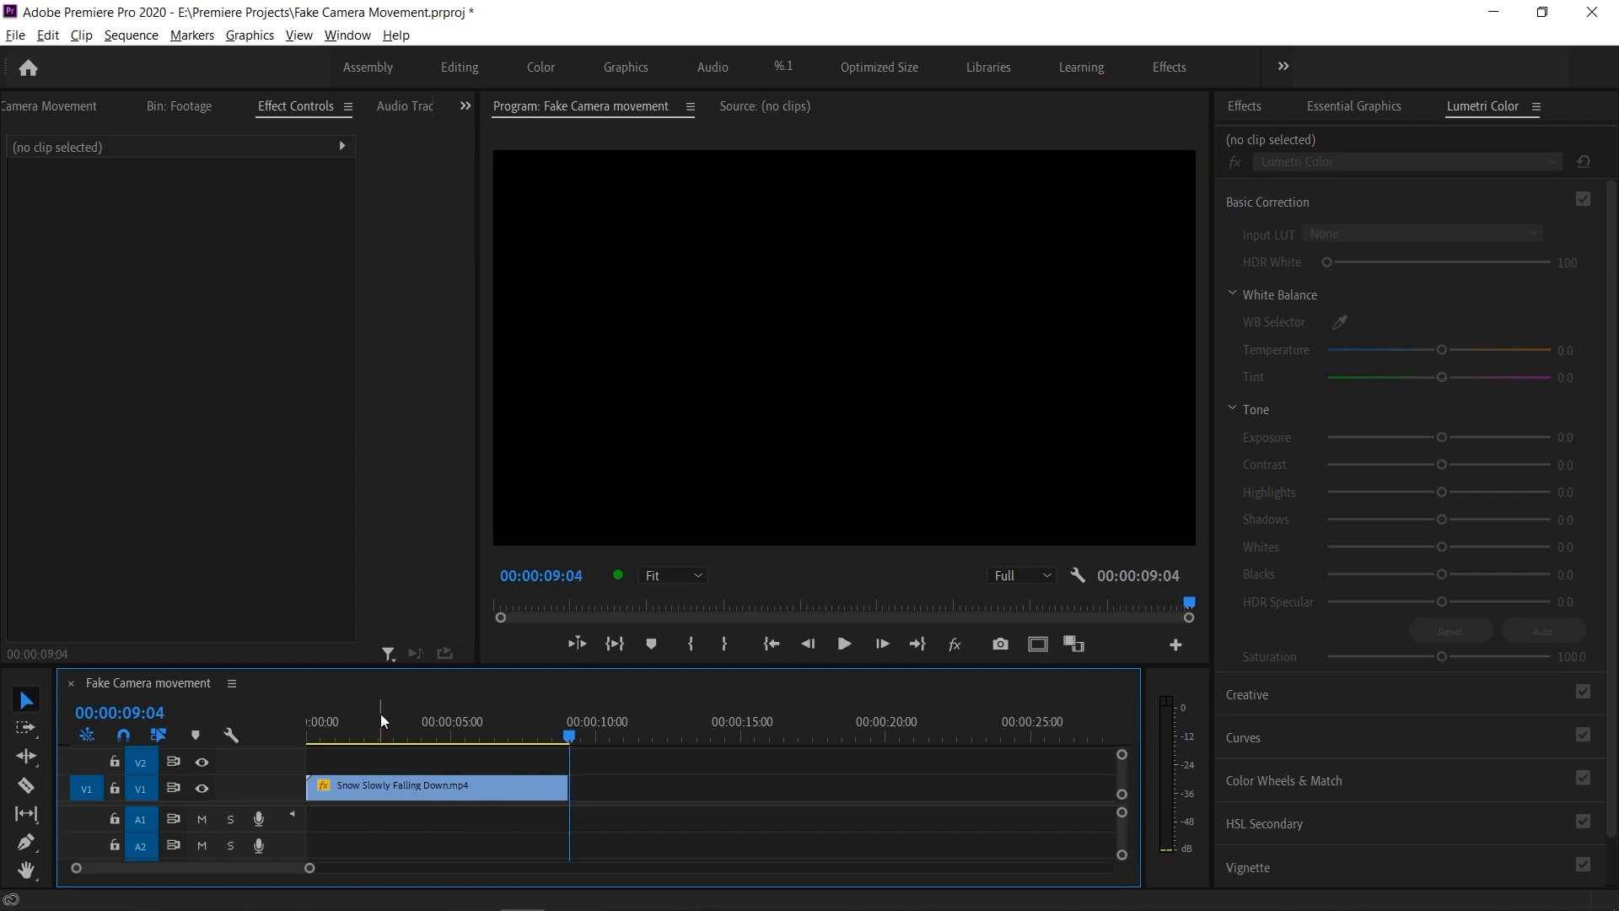
pyautogui.moveTo(381, 715); pyautogui.dragTo(317, 717)
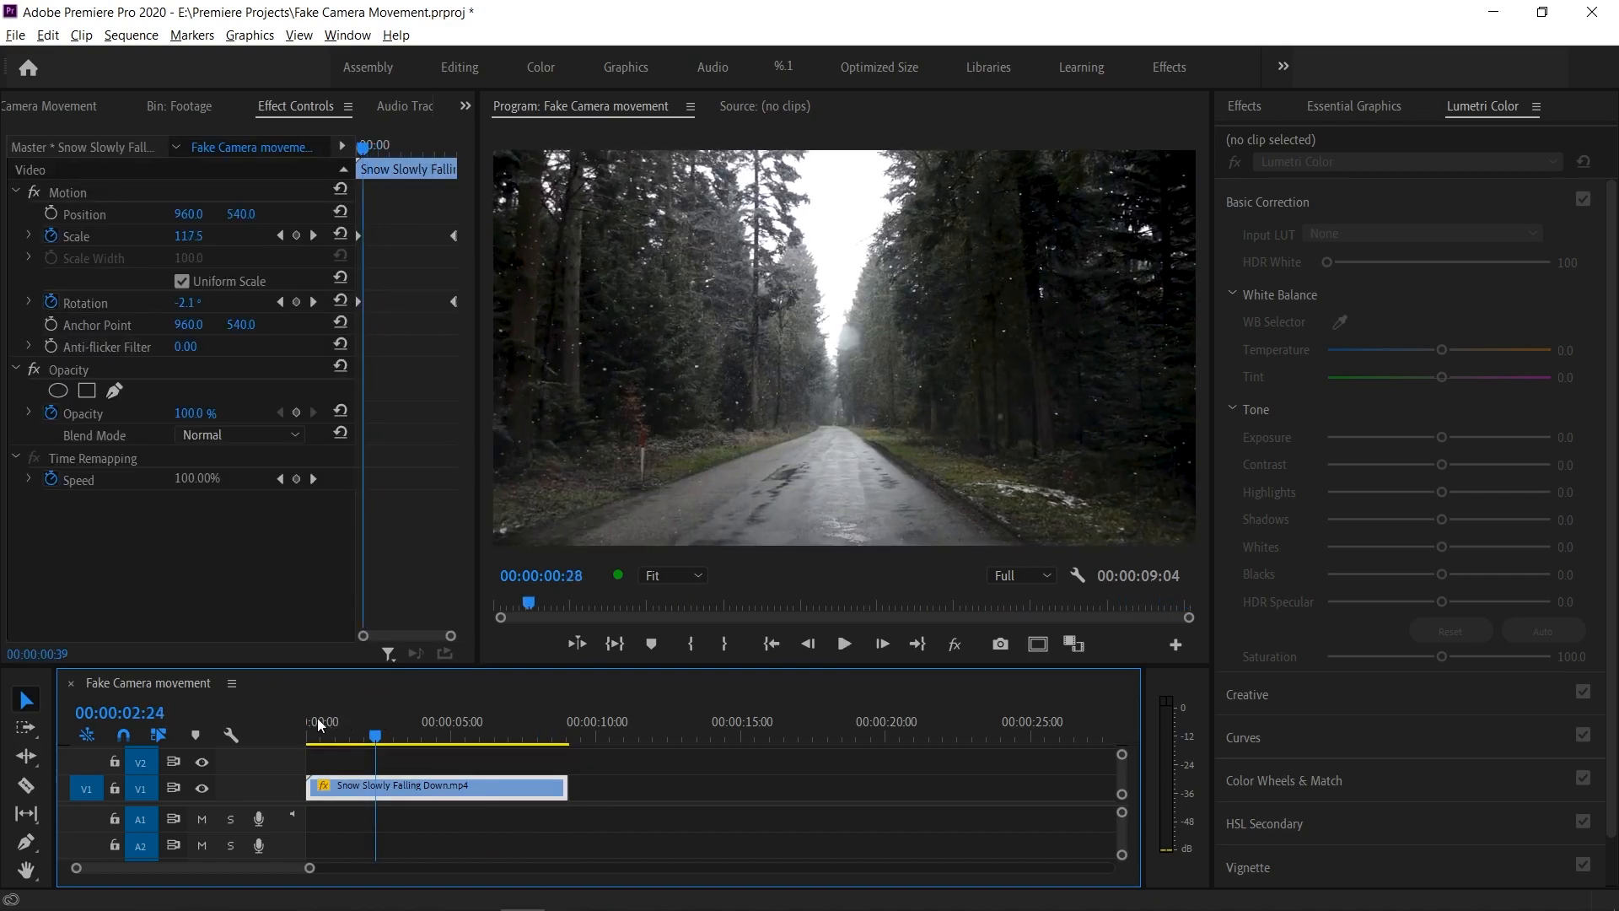
pyautogui.click(523, 747)
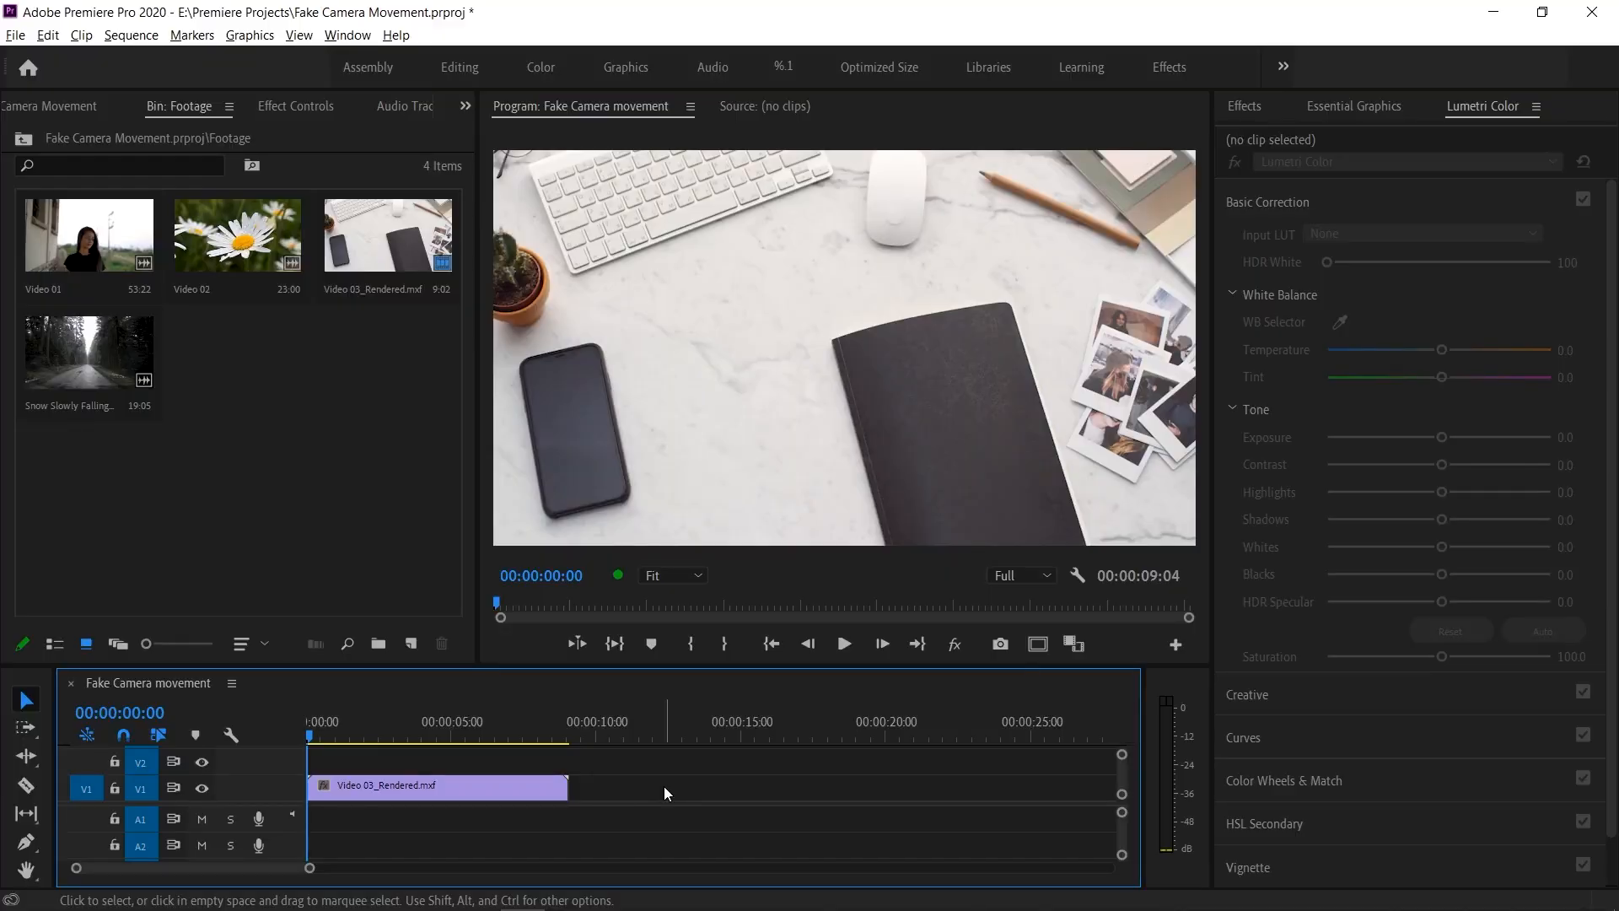
# - Preview Video 03_Rendered.mxf and add a Scale keyframe at its first frame
pyautogui.press('space')
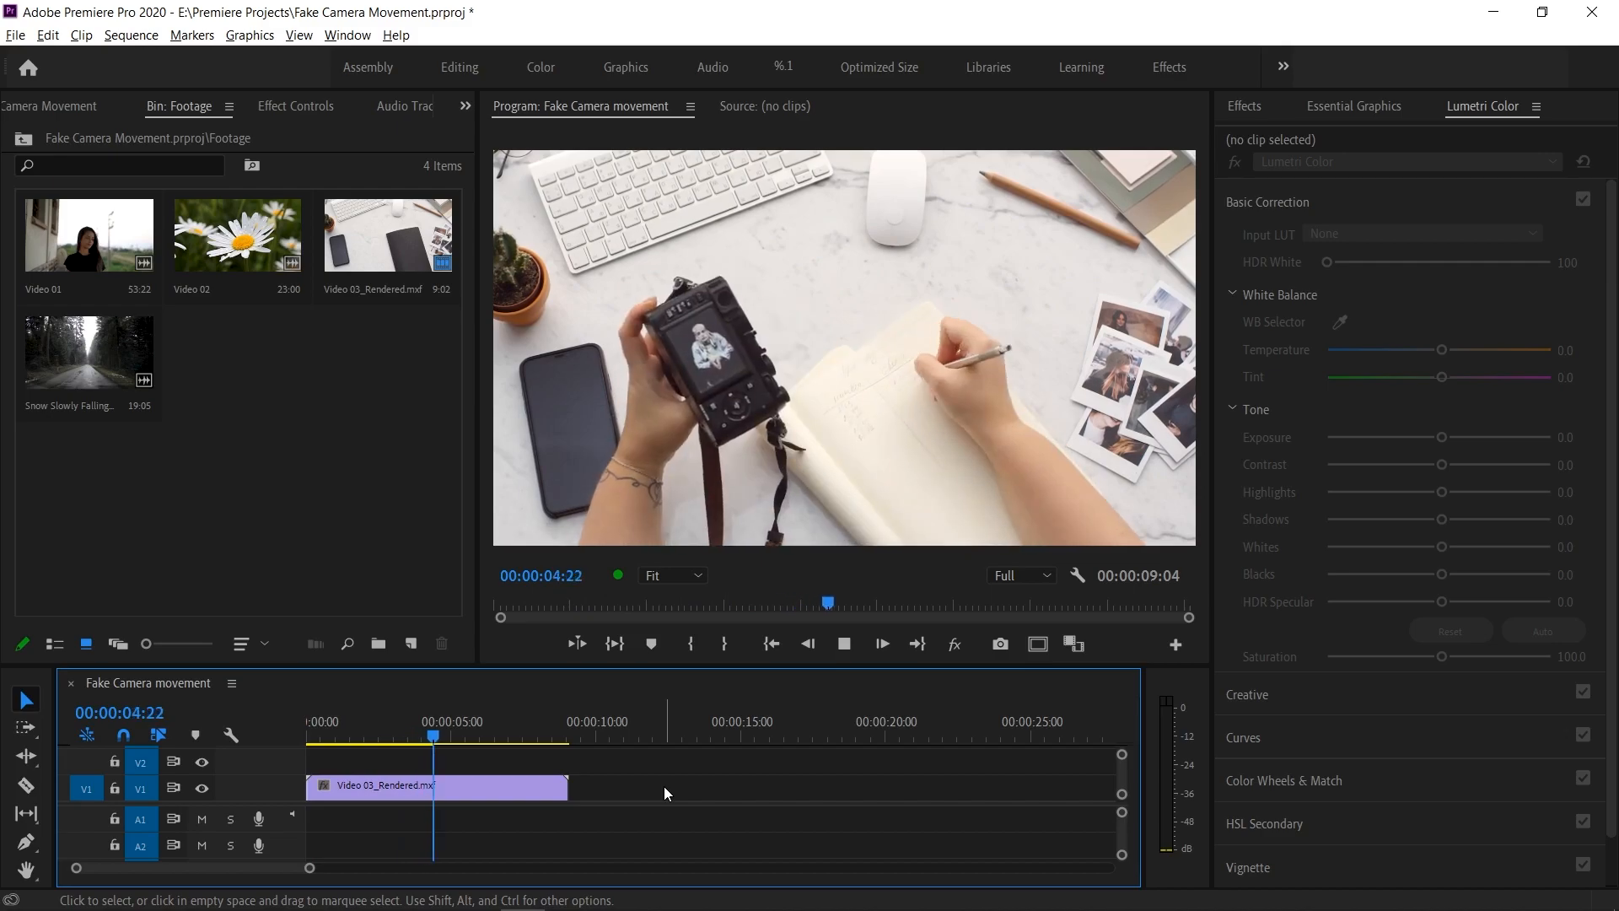
pyautogui.press('space')
pyautogui.moveTo(451, 727); pyautogui.dragTo(296, 736)
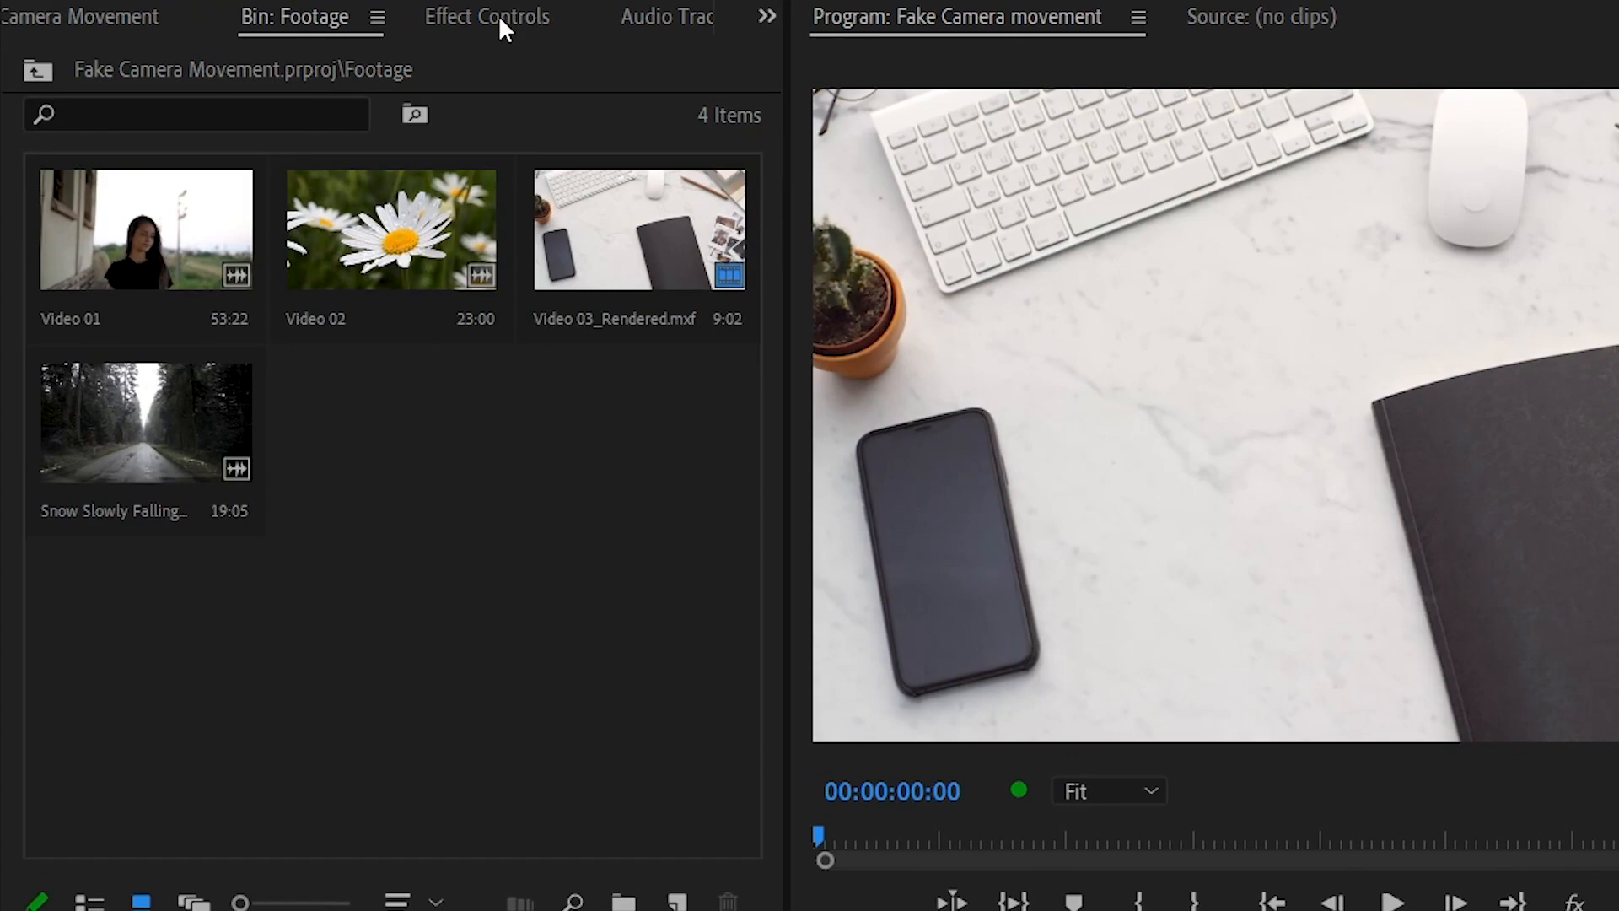
pyautogui.click(302, 105)
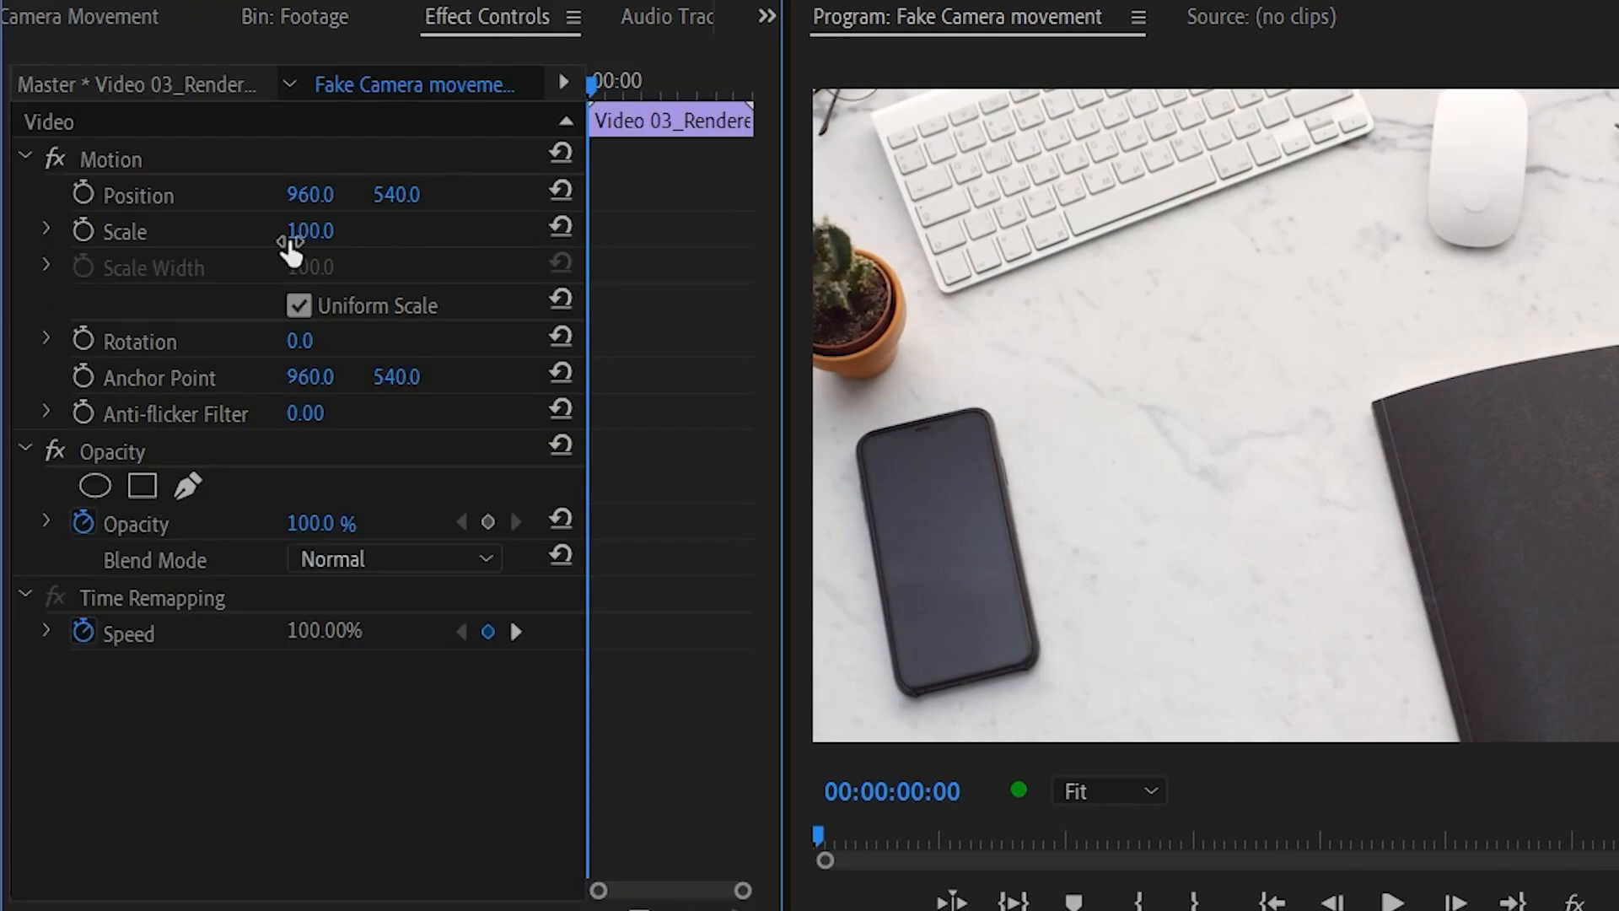
pyautogui.click(90, 231)
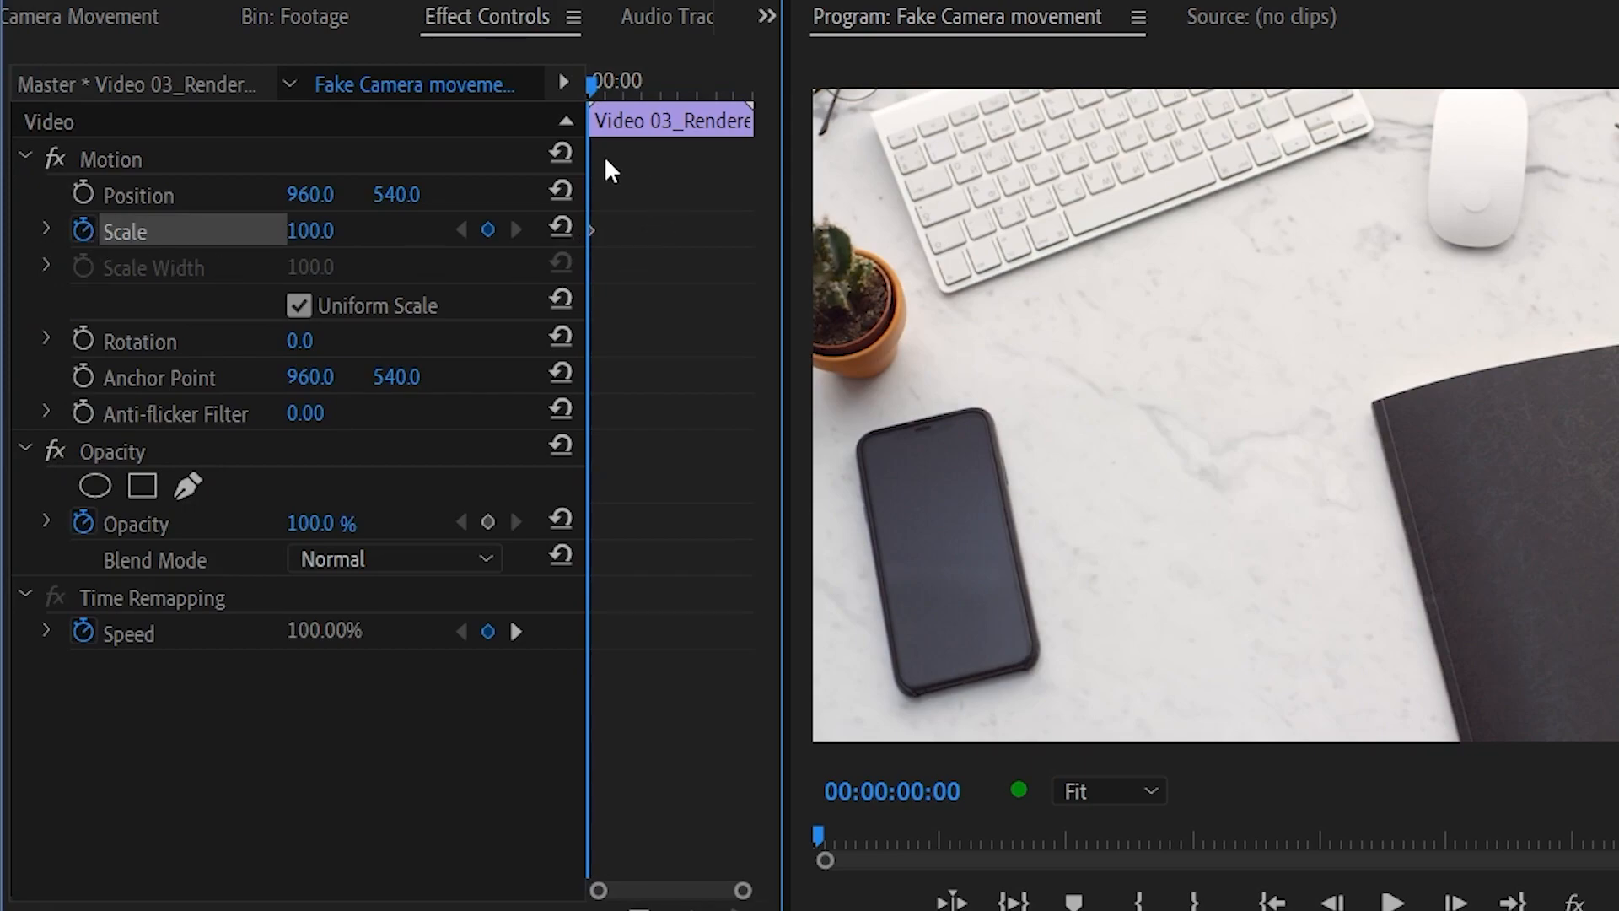
# - Add a Scale keyframe of 130 at the end of Video 03_Rendered.mxf
pyautogui.moveTo(607, 79); pyautogui.dragTo(748, 80)
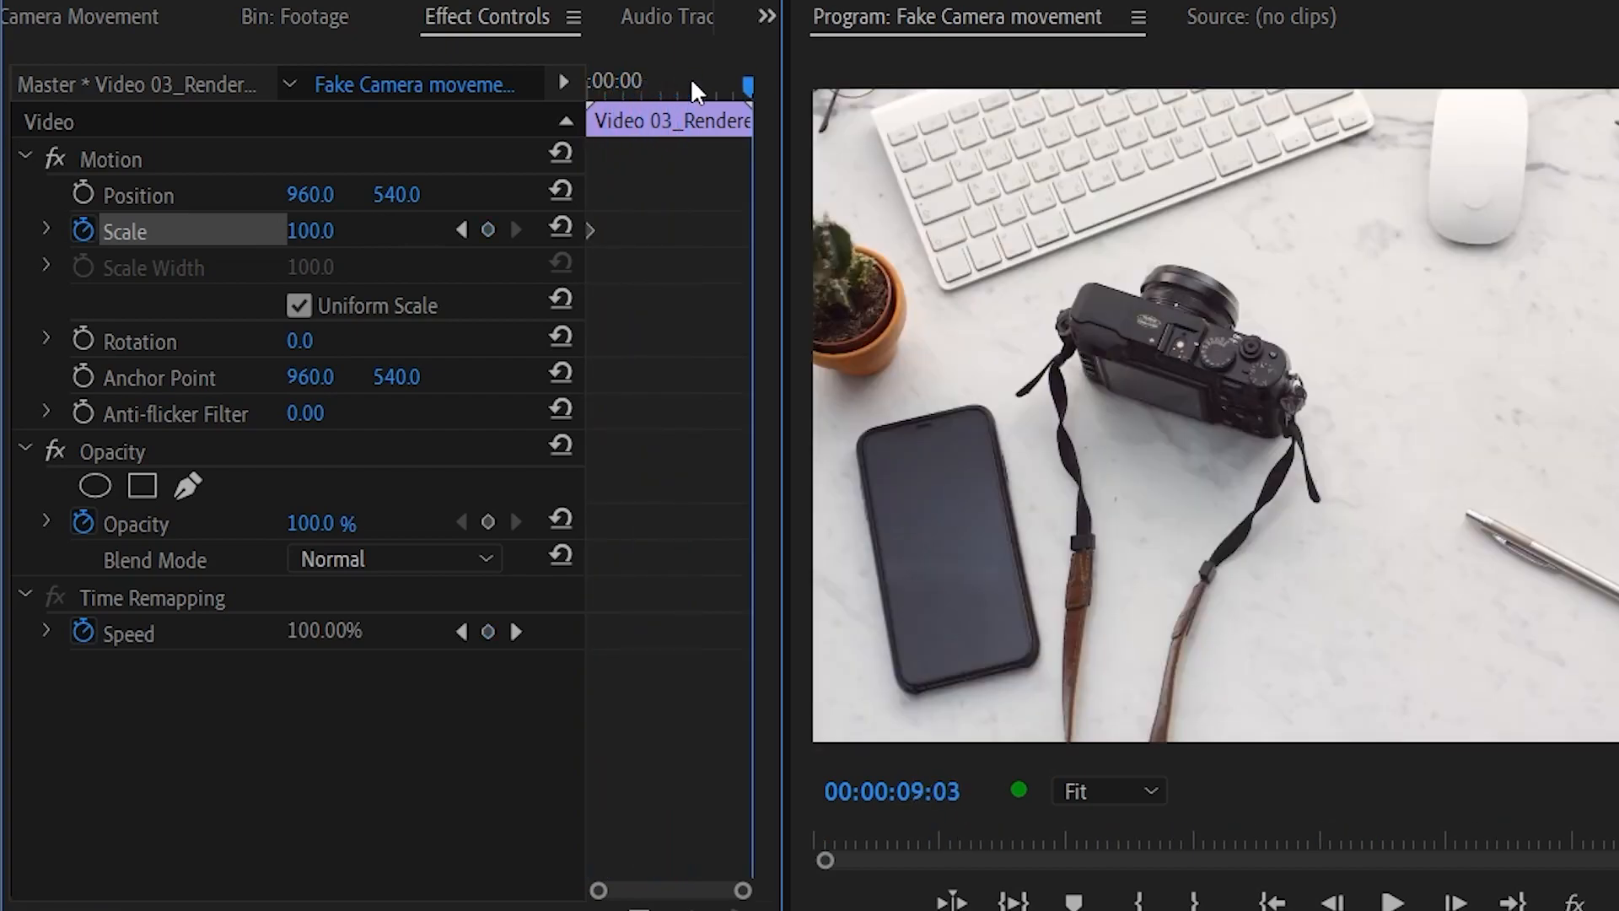
pyautogui.moveTo(310, 239); pyautogui.dragTo(342, 238)
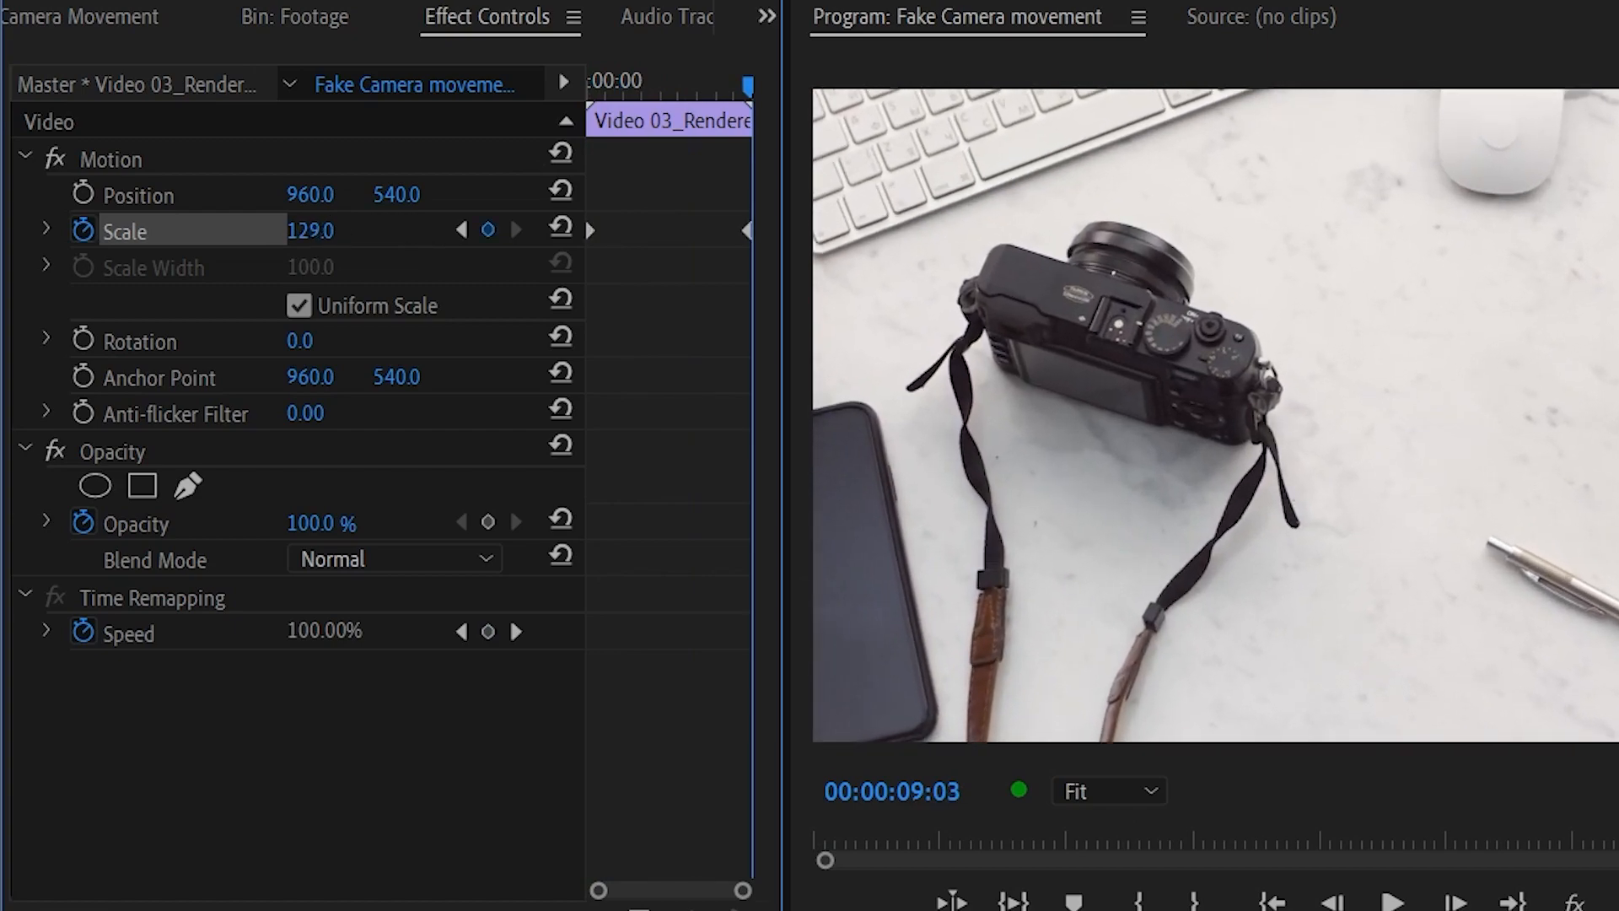
pyautogui.click(325, 230)
pyautogui.write('130')
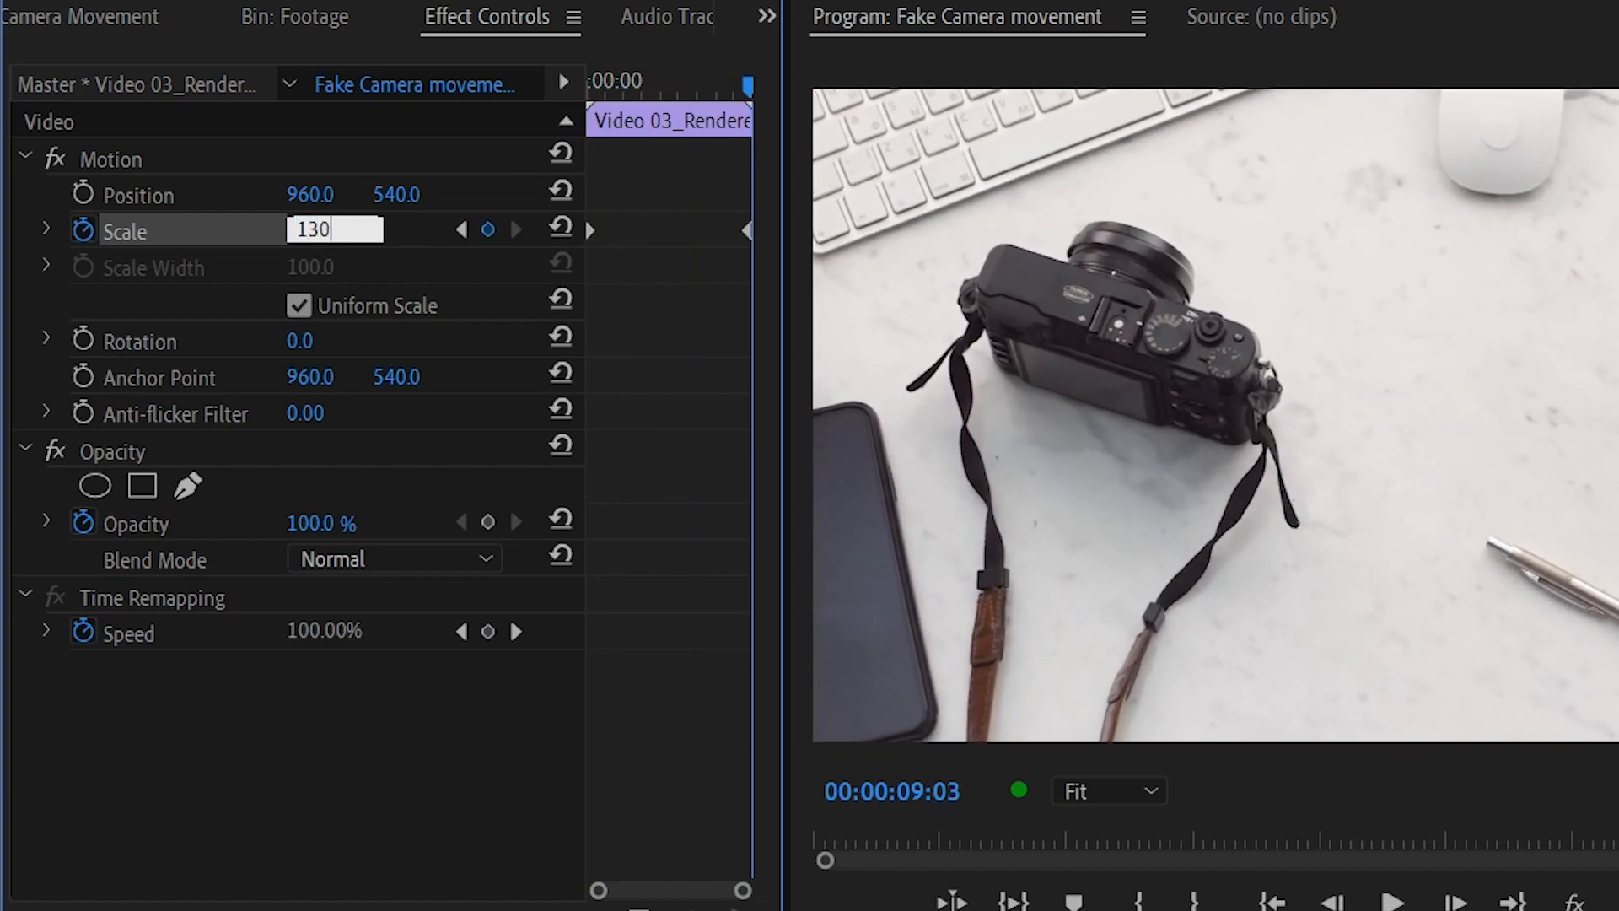
pyautogui.press('Return')
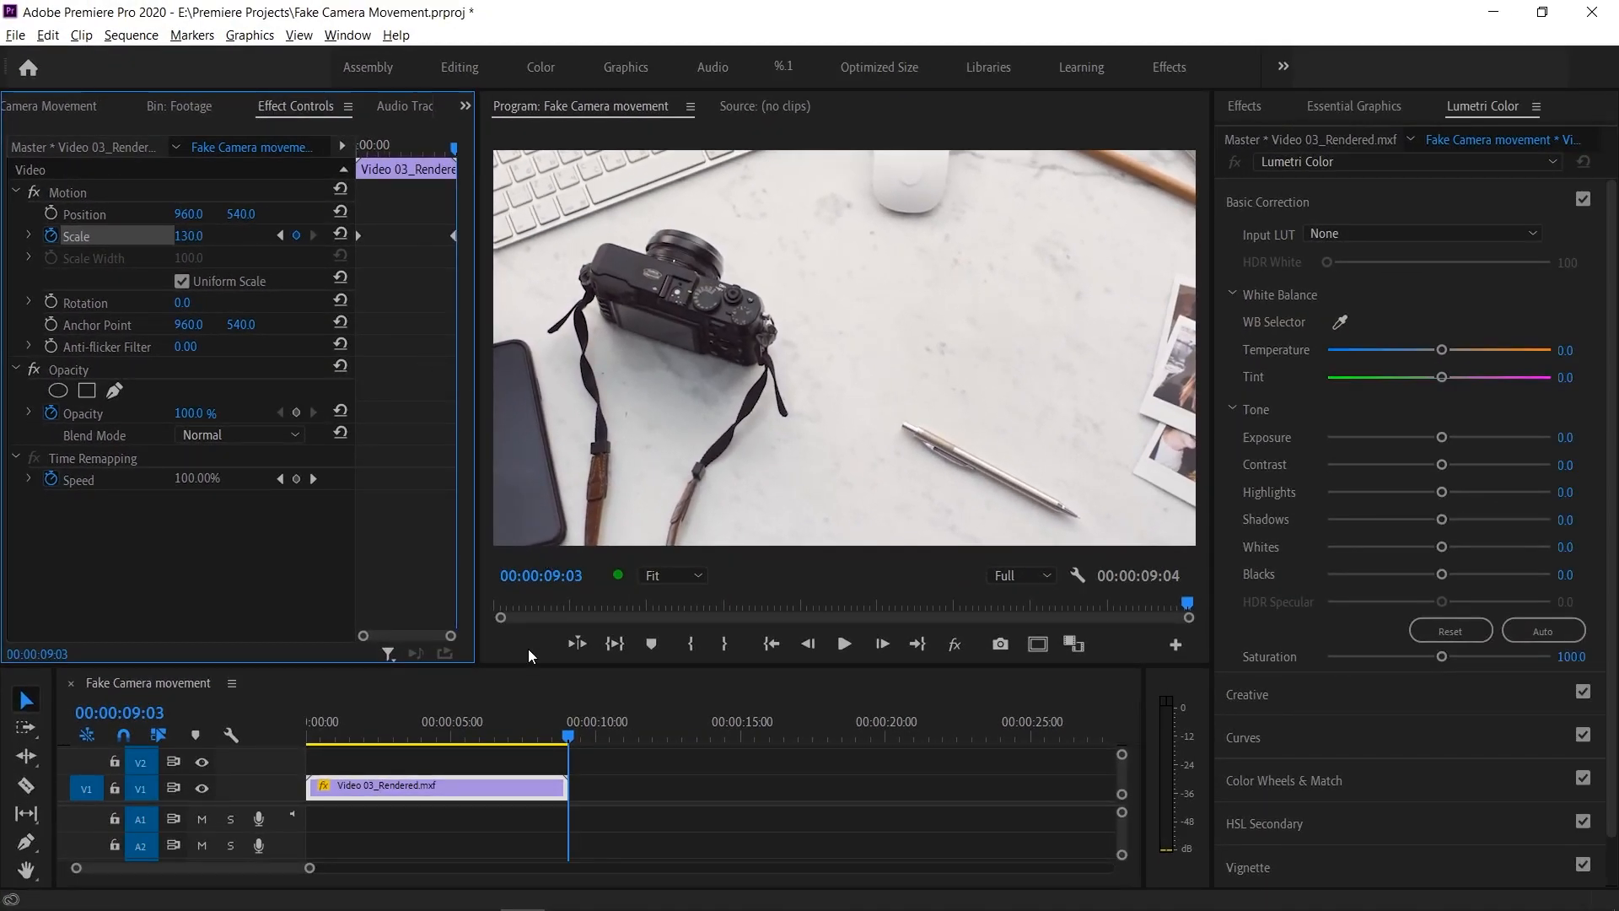
# - Play back Video 03_Rendered.mxf from the start to check the zoom-in
pyautogui.moveTo(450, 717); pyautogui.dragTo(281, 741)
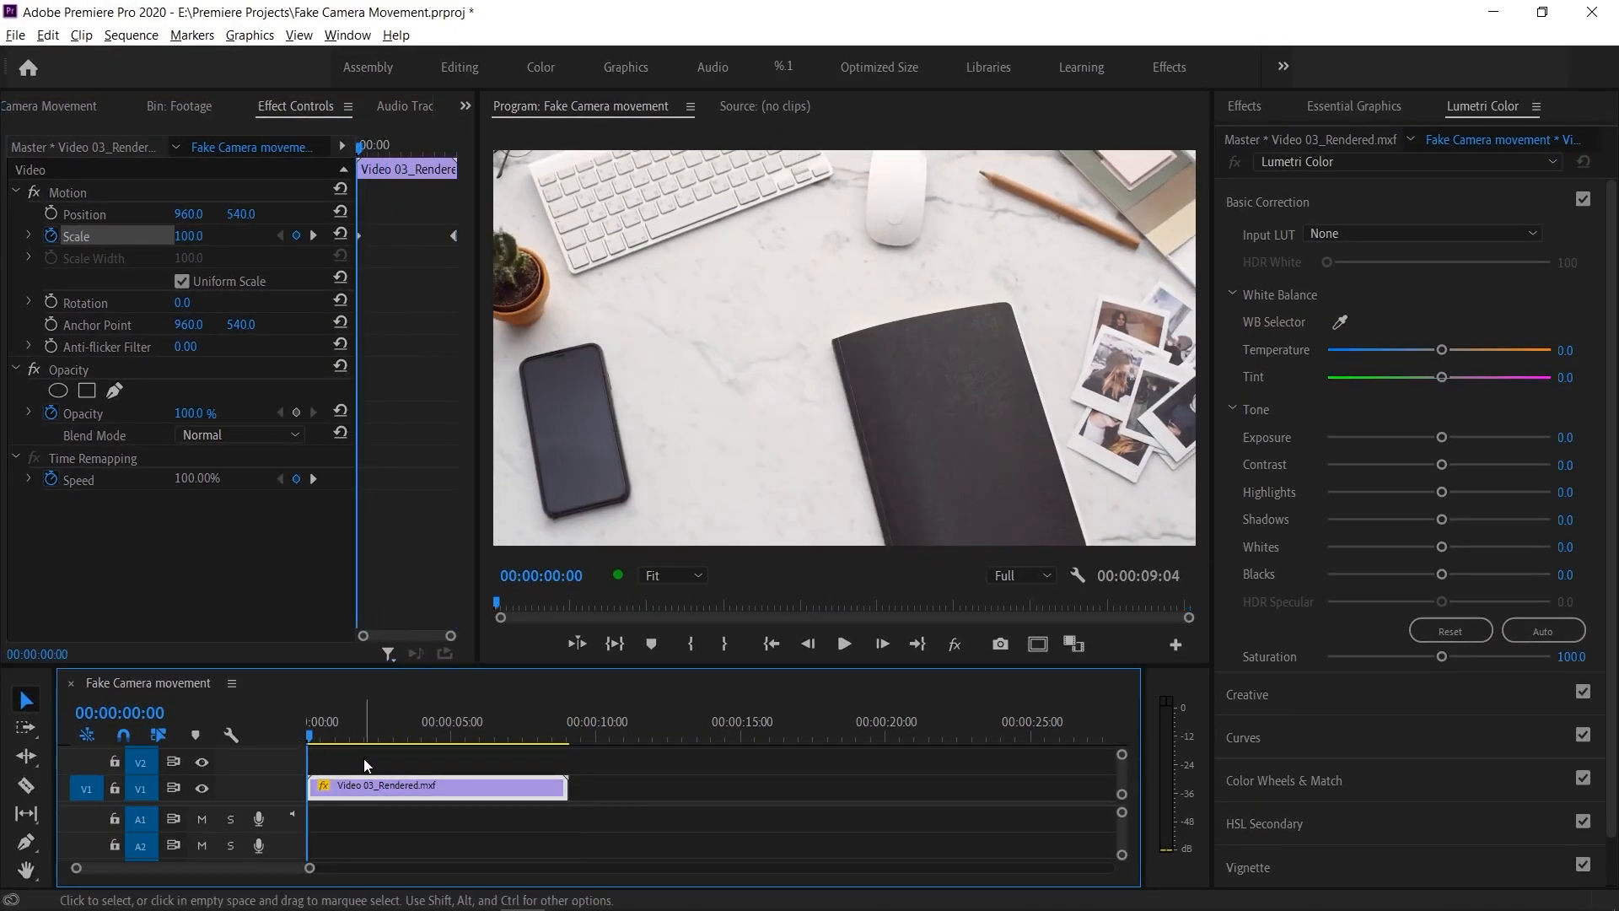
pyautogui.click(877, 798)
pyautogui.press('space')
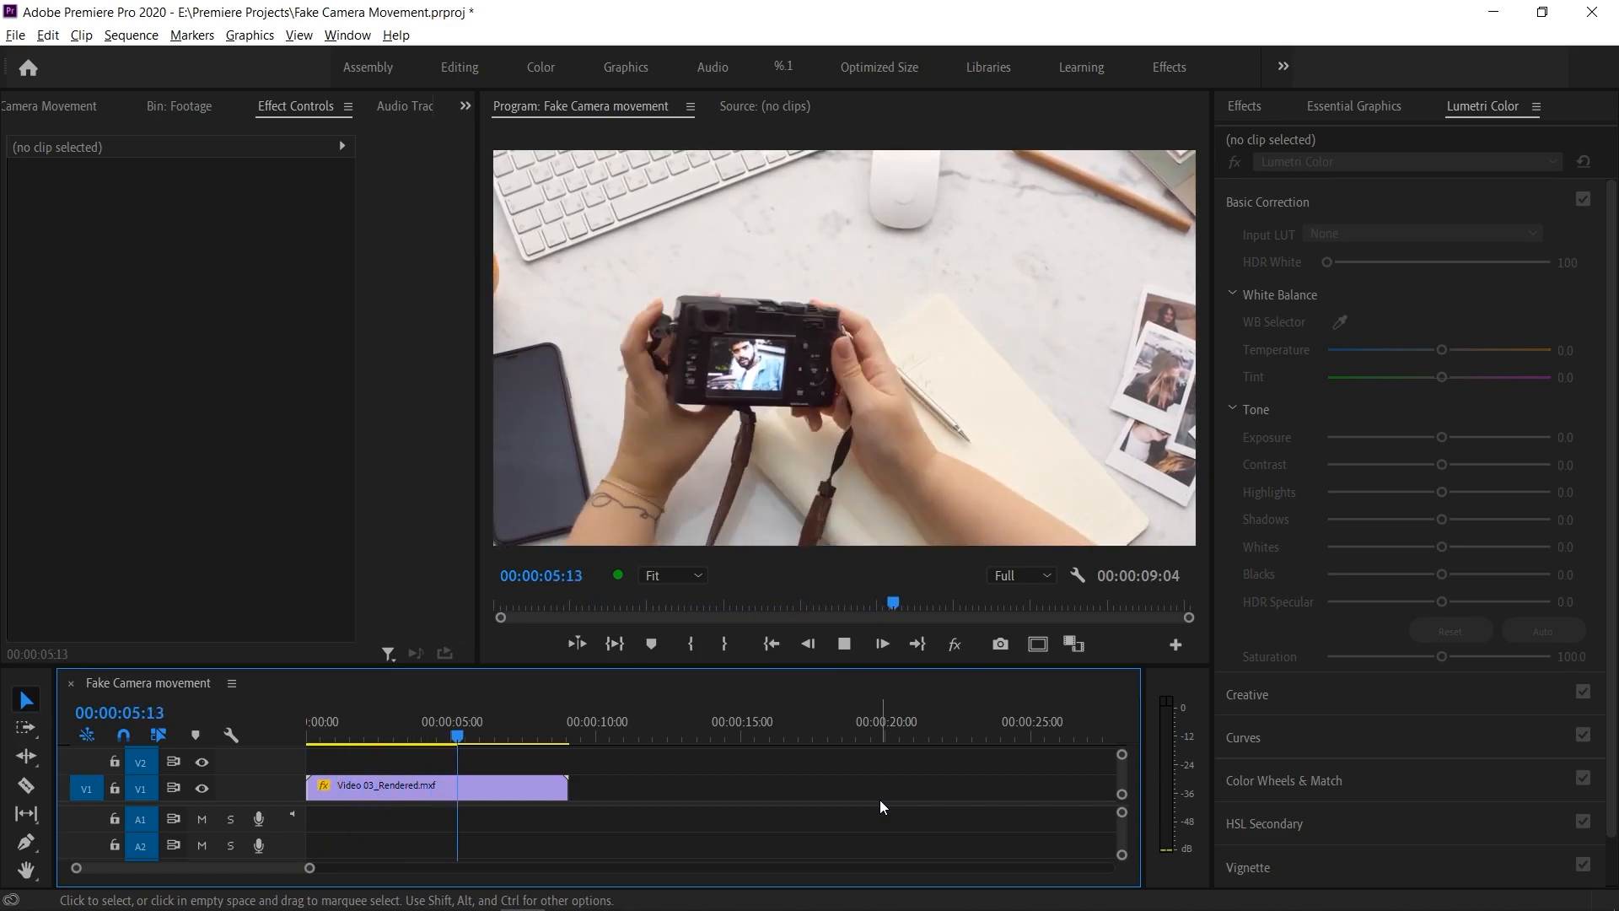
pyautogui.press('space')
# - Set the first Scale keyframe of Video 03_Rendered.mxf to 130
pyautogui.click(500, 785)
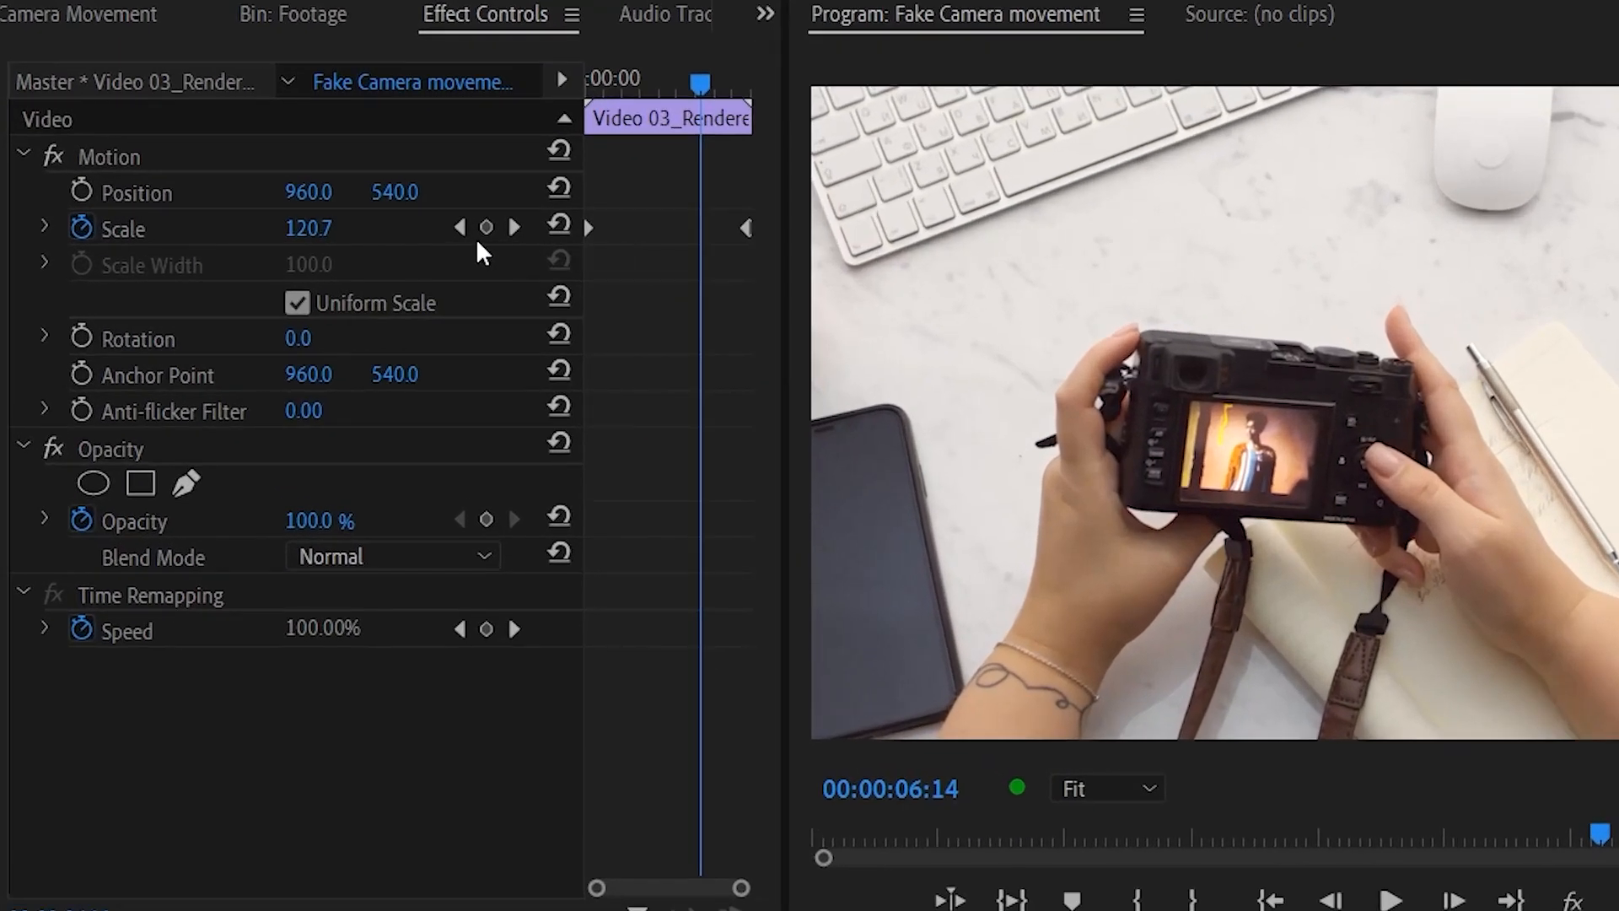
pyautogui.click(280, 236)
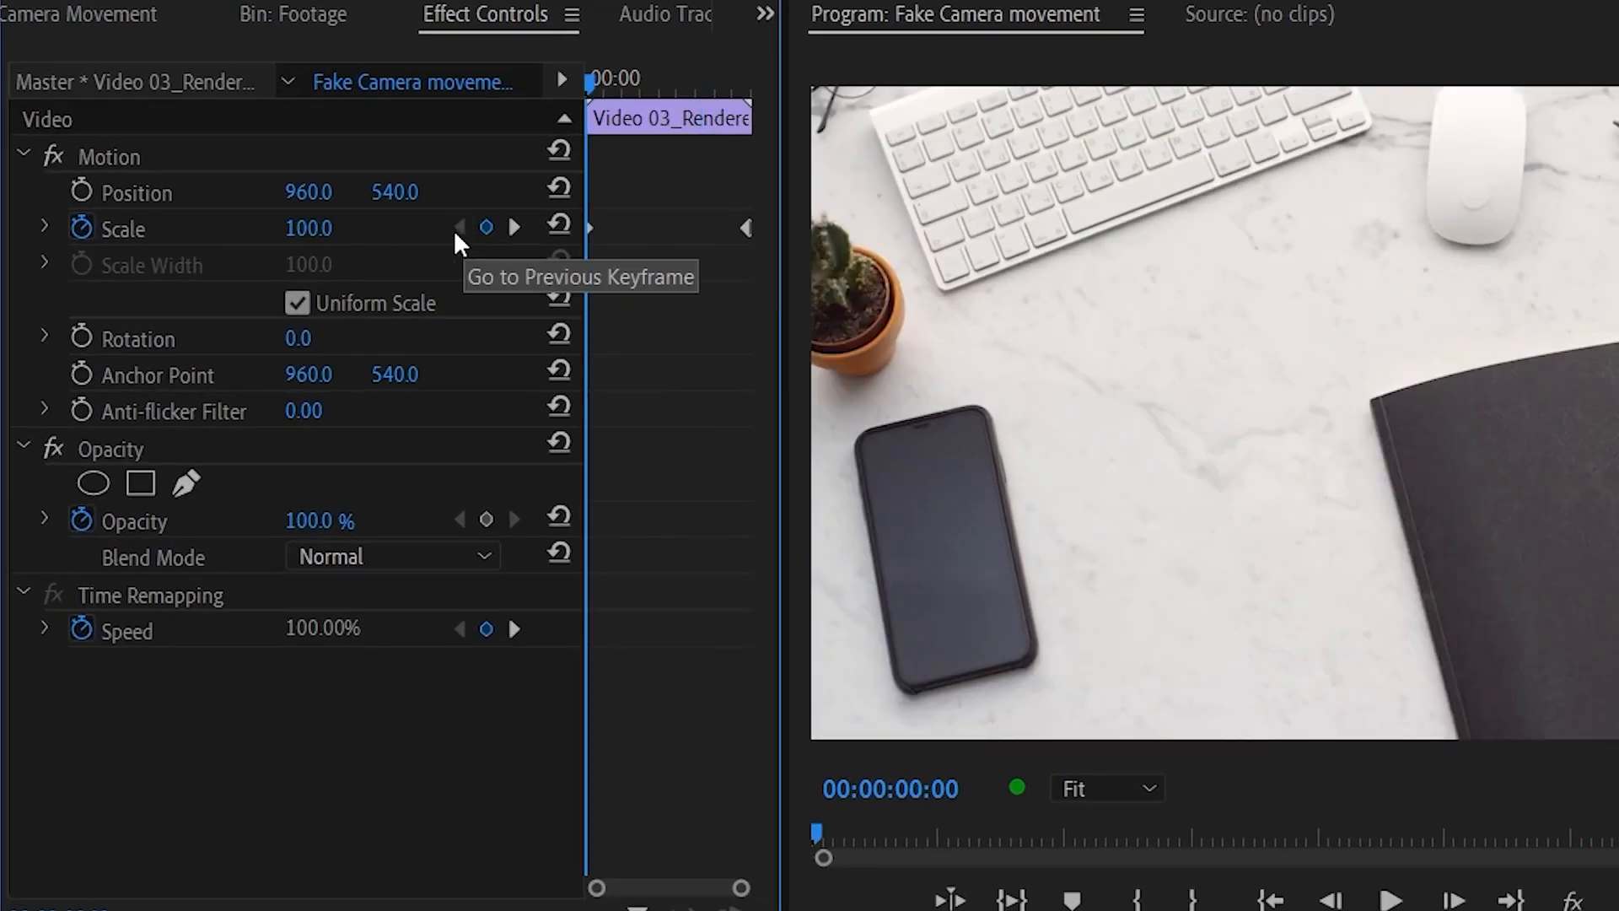
pyautogui.click(325, 229)
pyautogui.write('130')
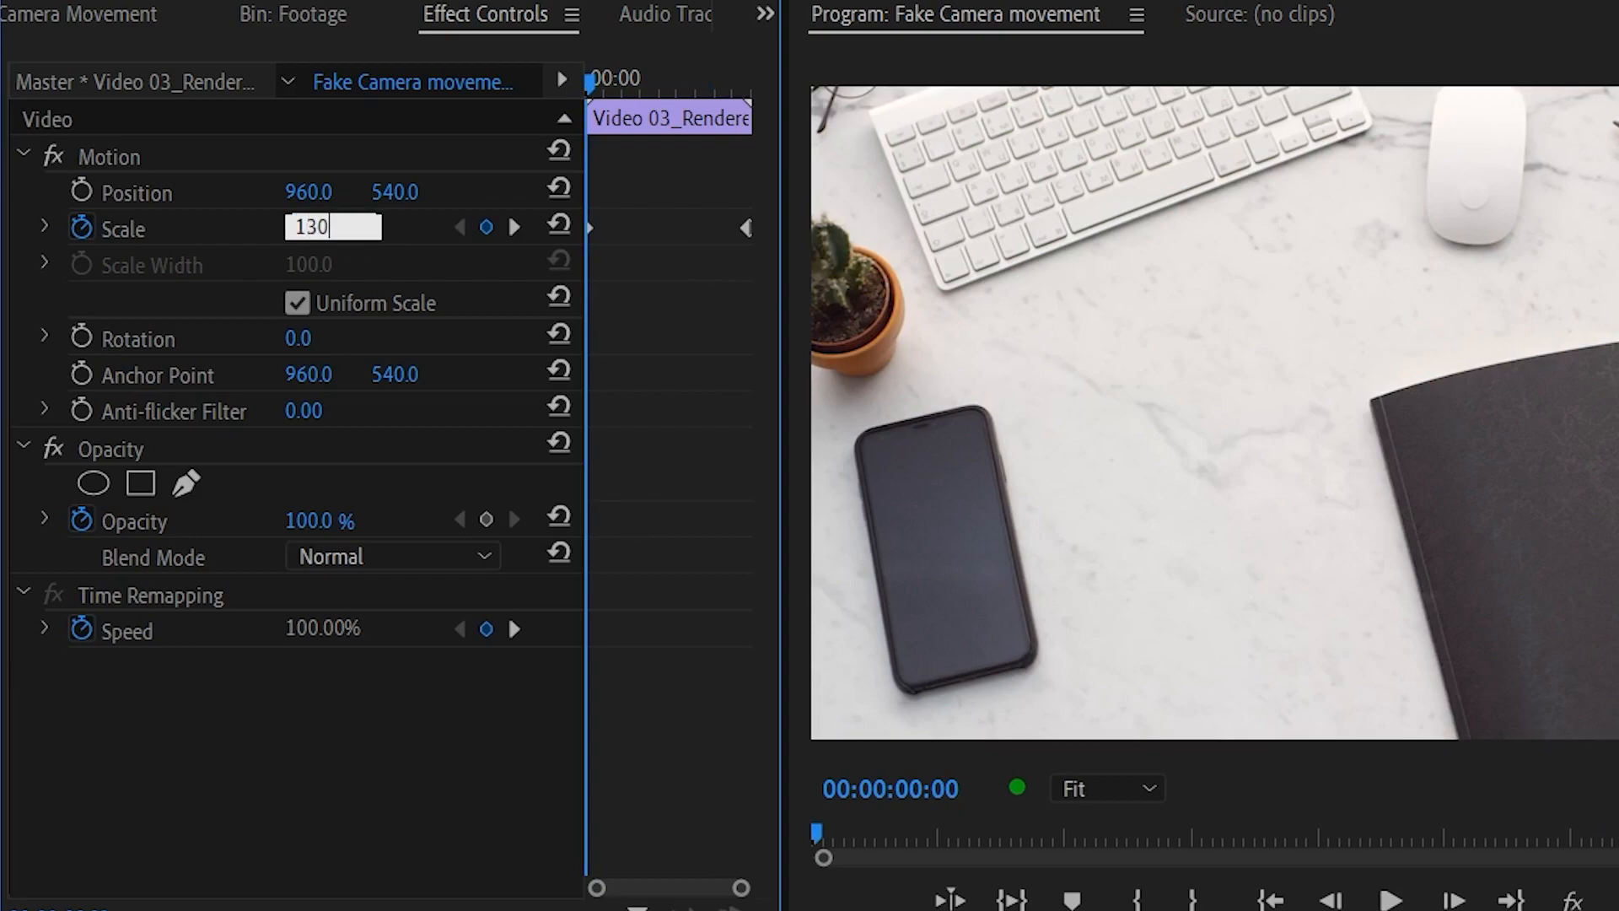
pyautogui.press('Return')
# - Set the last Scale keyframe of Video 03_Rendered.mxf to 100 and play the zoom-out
pyautogui.click(514, 227)
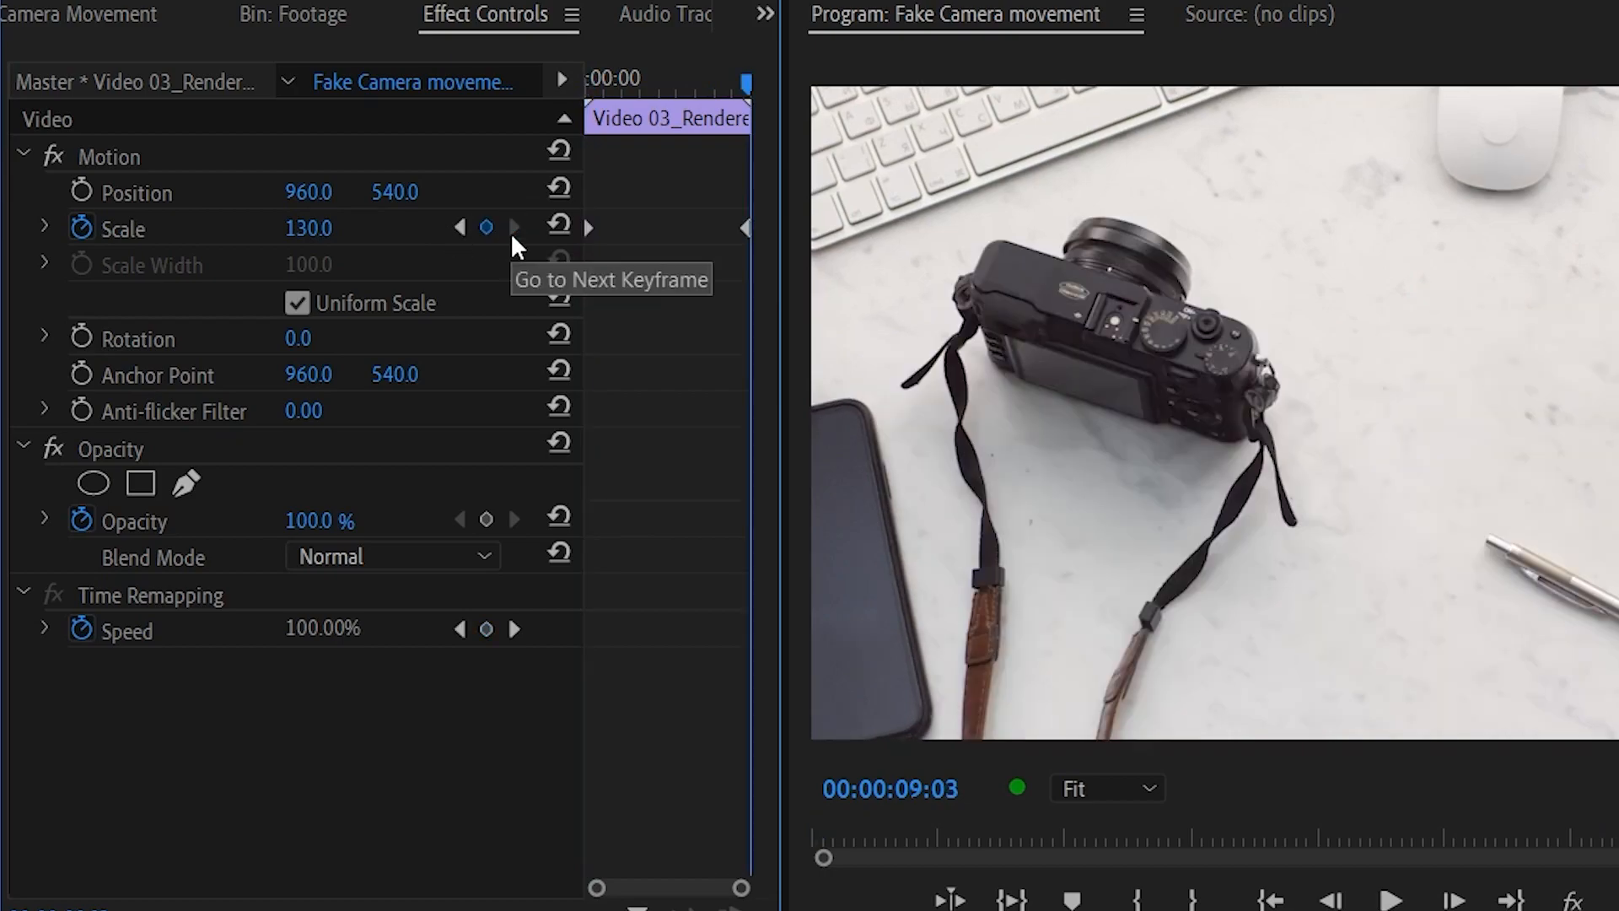
pyautogui.click(282, 232)
pyautogui.click(310, 232)
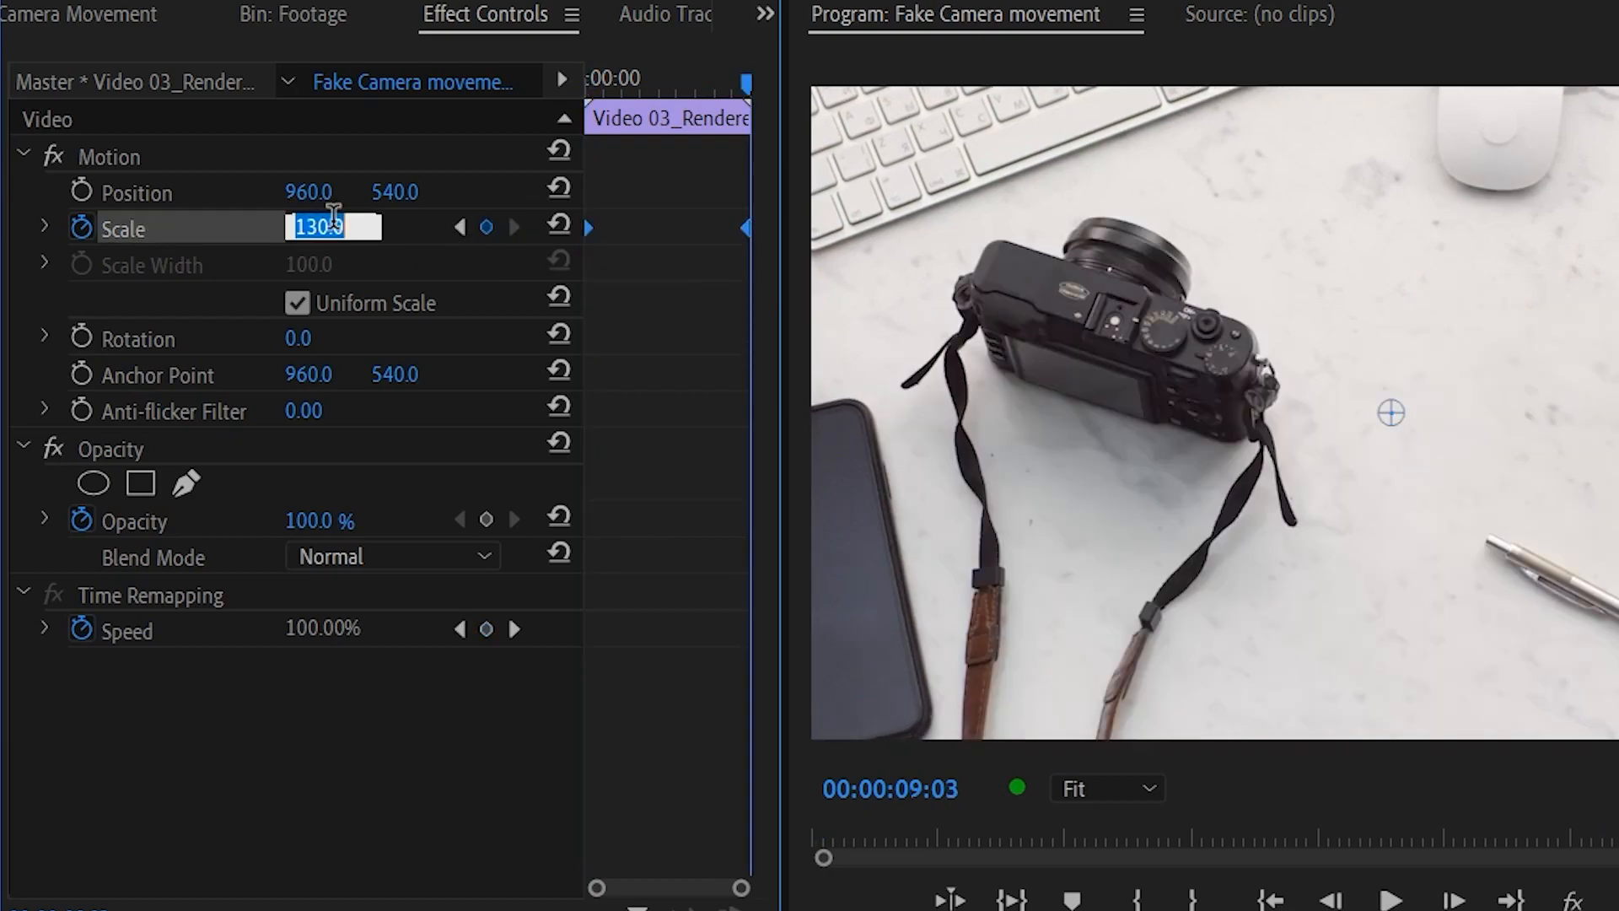
pyautogui.write('100')
pyautogui.press('Return')
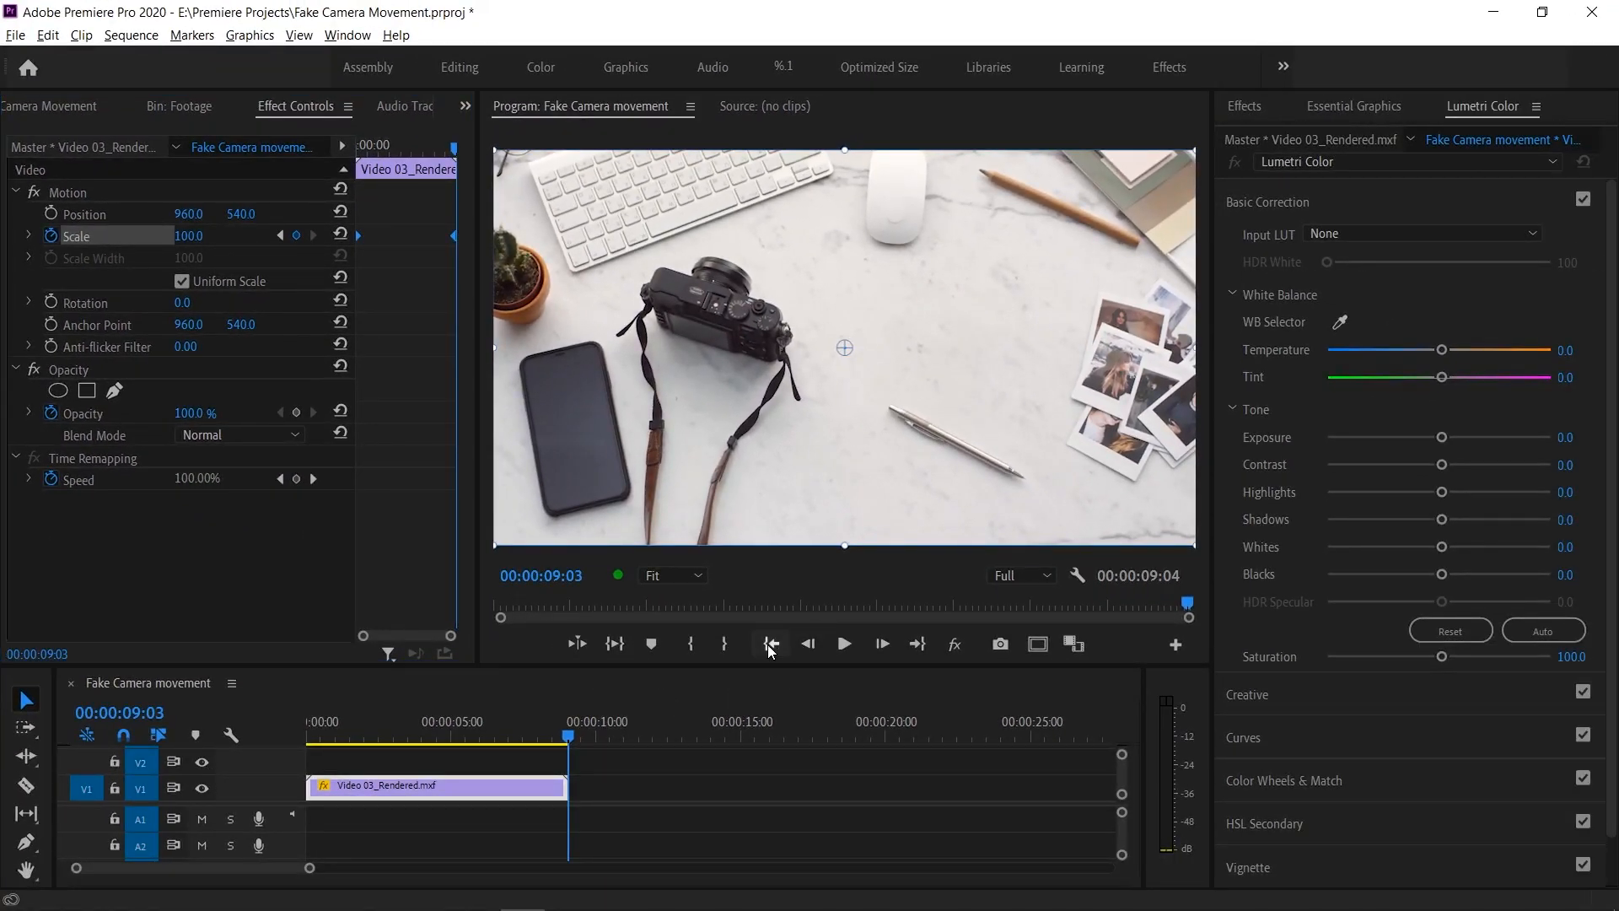
pyautogui.click(838, 678)
pyautogui.press('space')
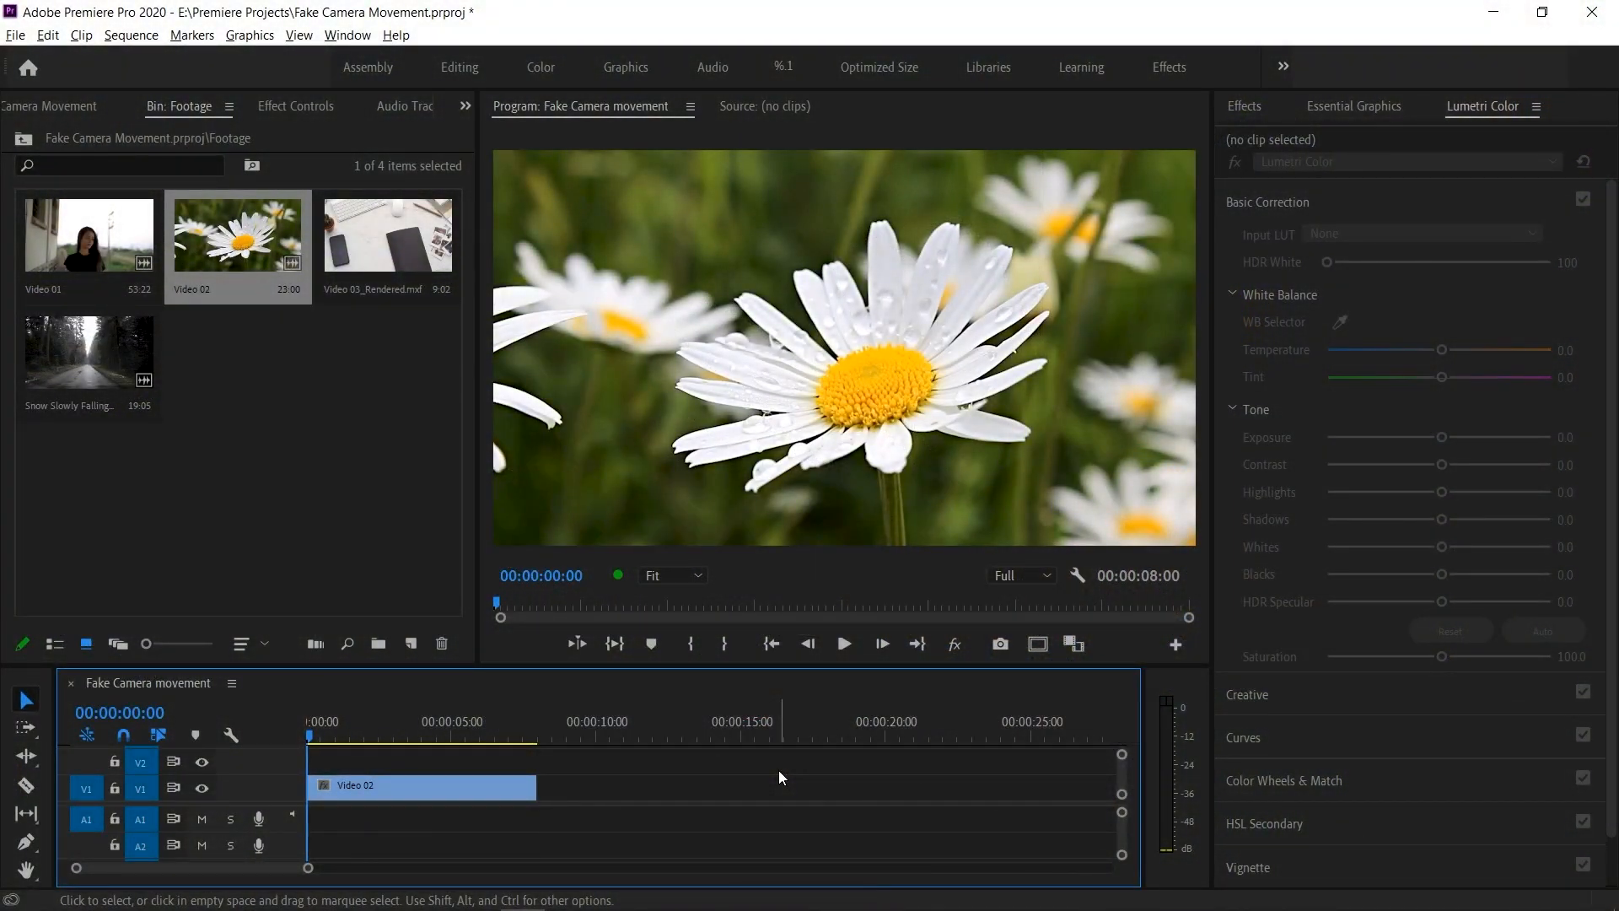
# - Preview the static Video 02 clip, then set its Scale to 120 at the start of the clip
pyautogui.press('space')
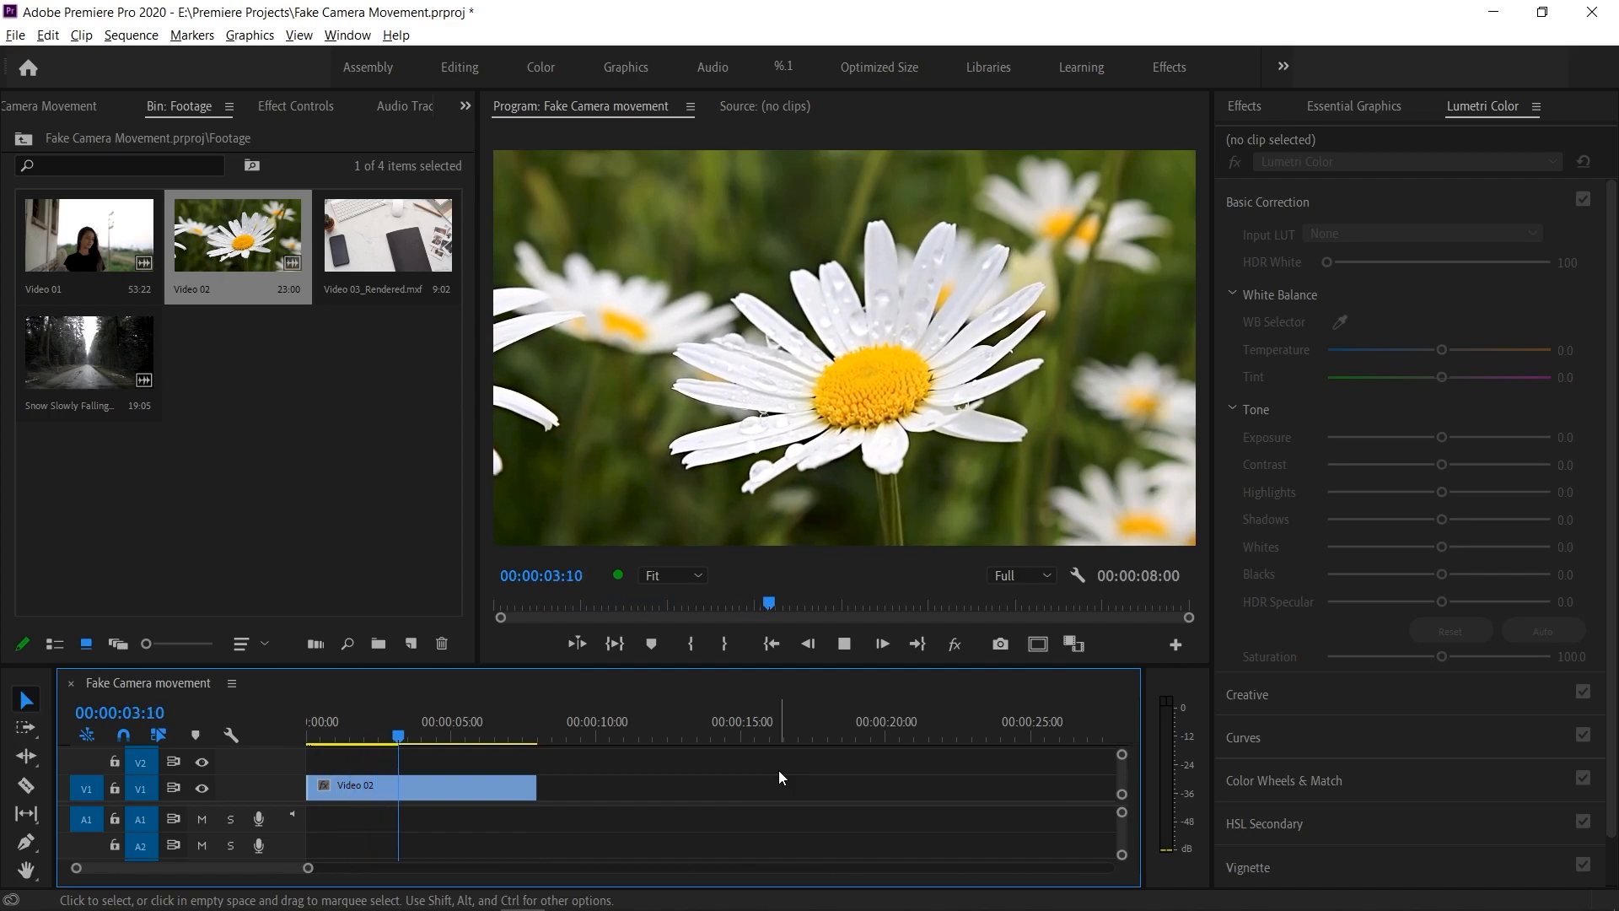
pyautogui.press('space')
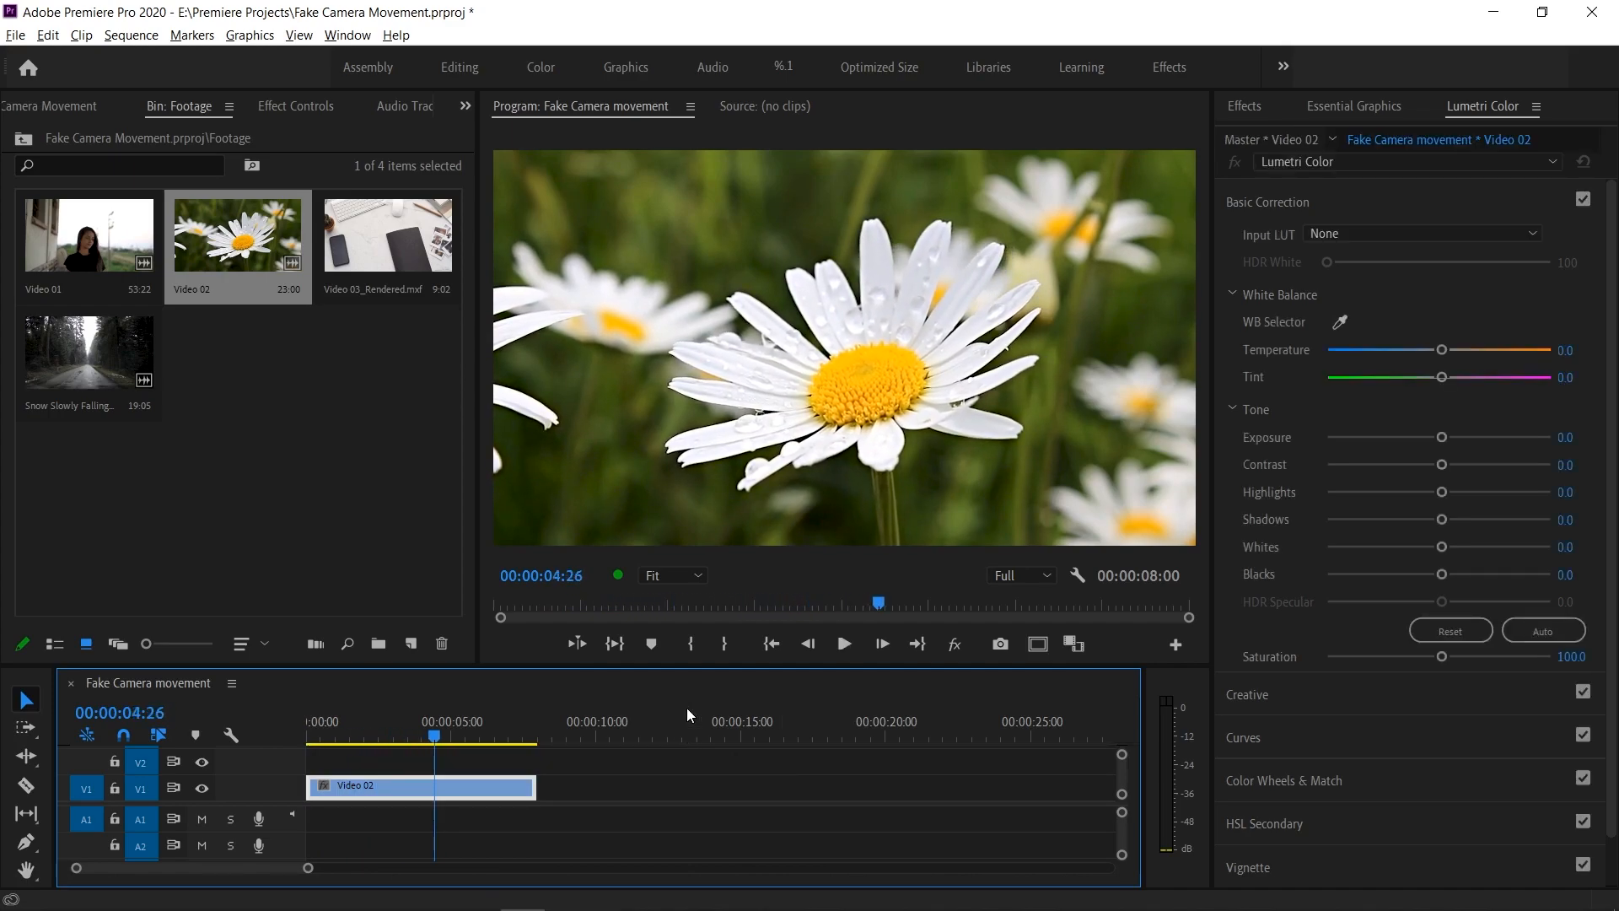
pyautogui.click(305, 103)
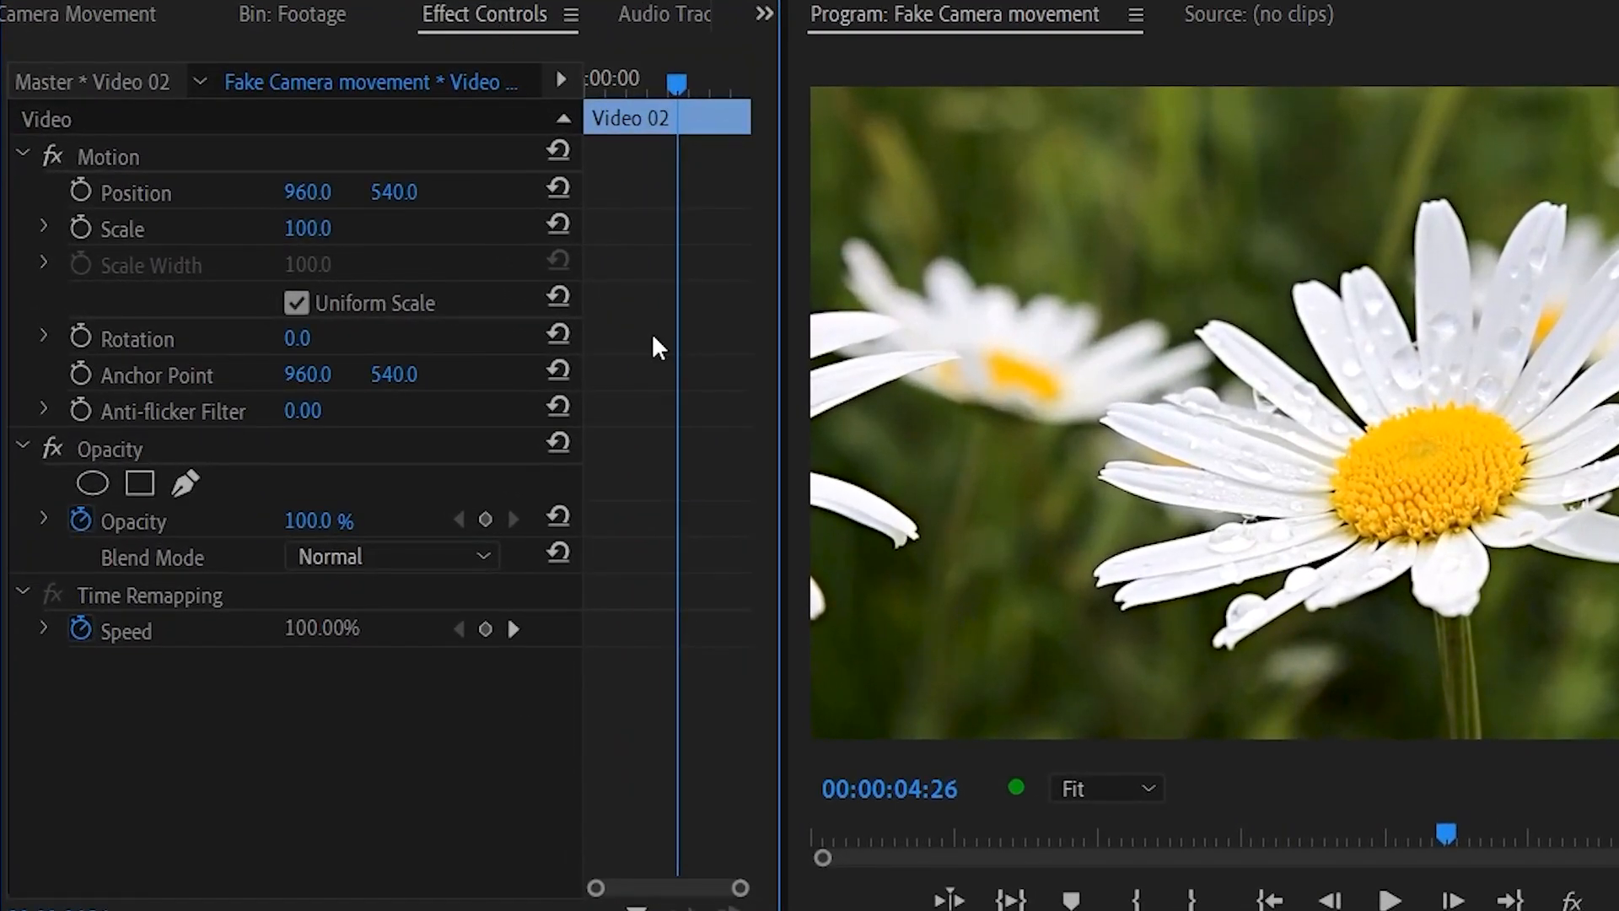
pyautogui.press('Home')
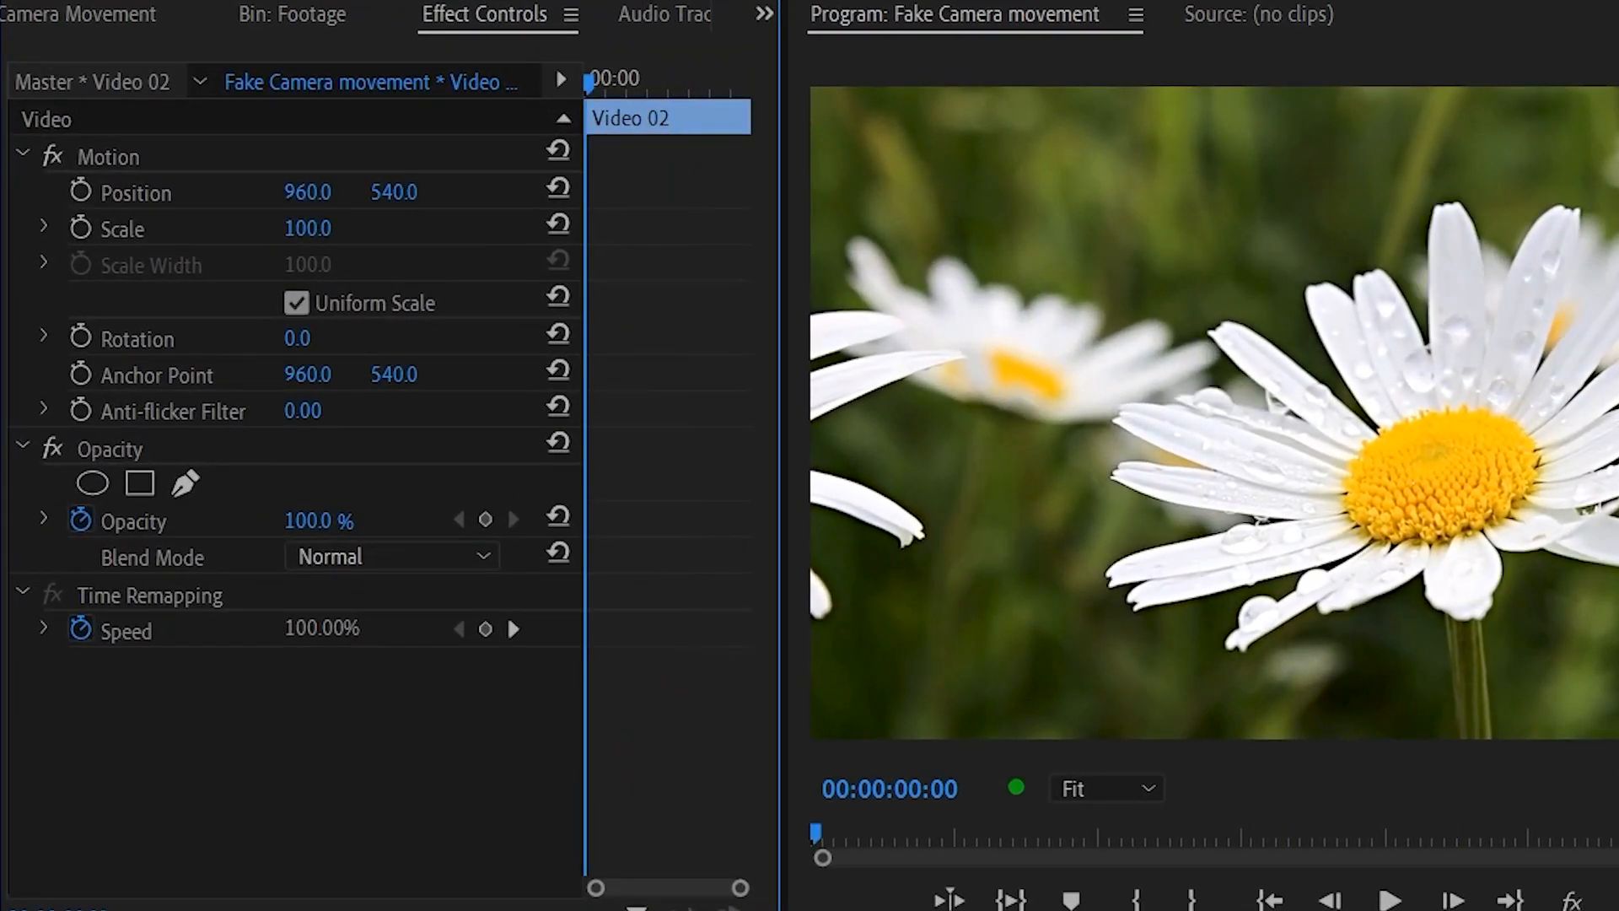
pyautogui.click(314, 227)
pyautogui.scroll(20, 333, 218)
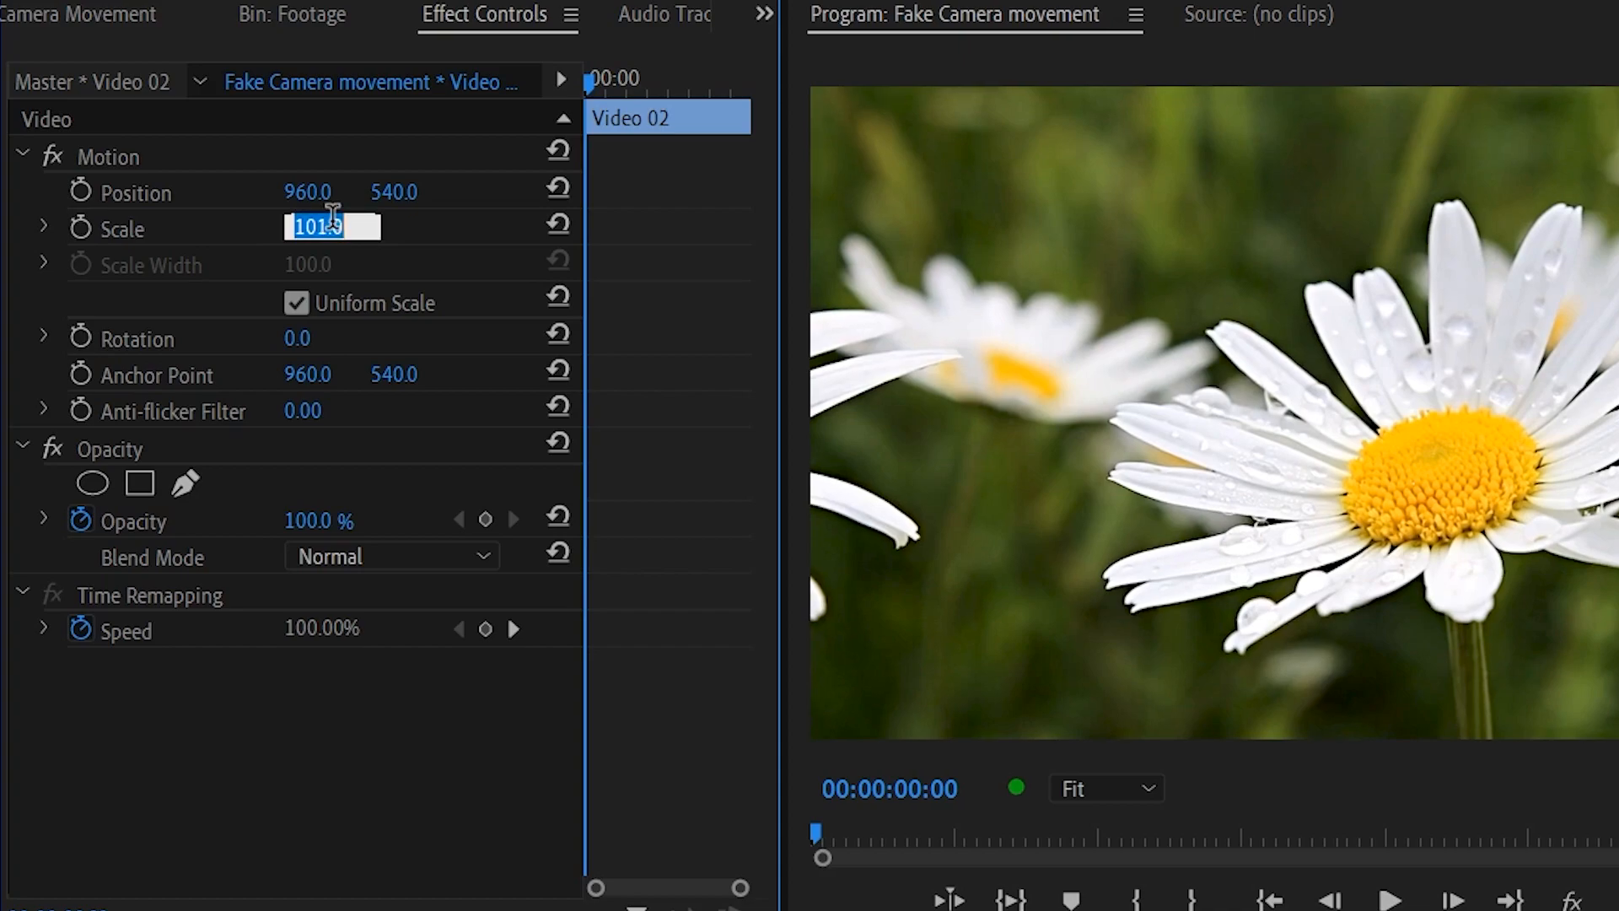
pyautogui.scroll(1, 333, 217)
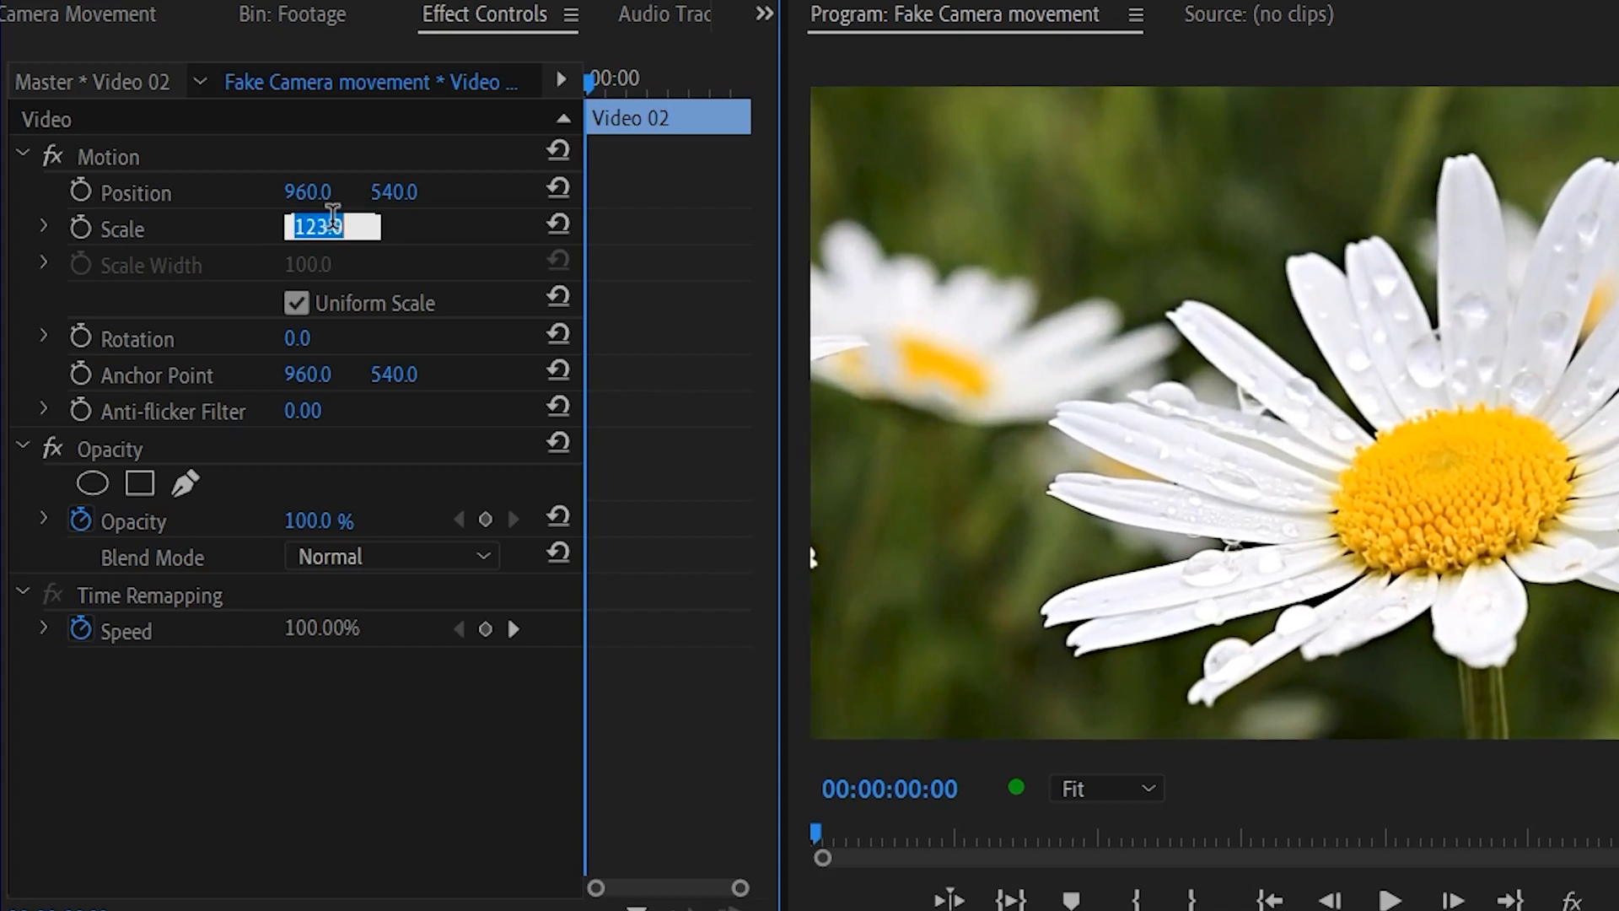
pyautogui.write('120')
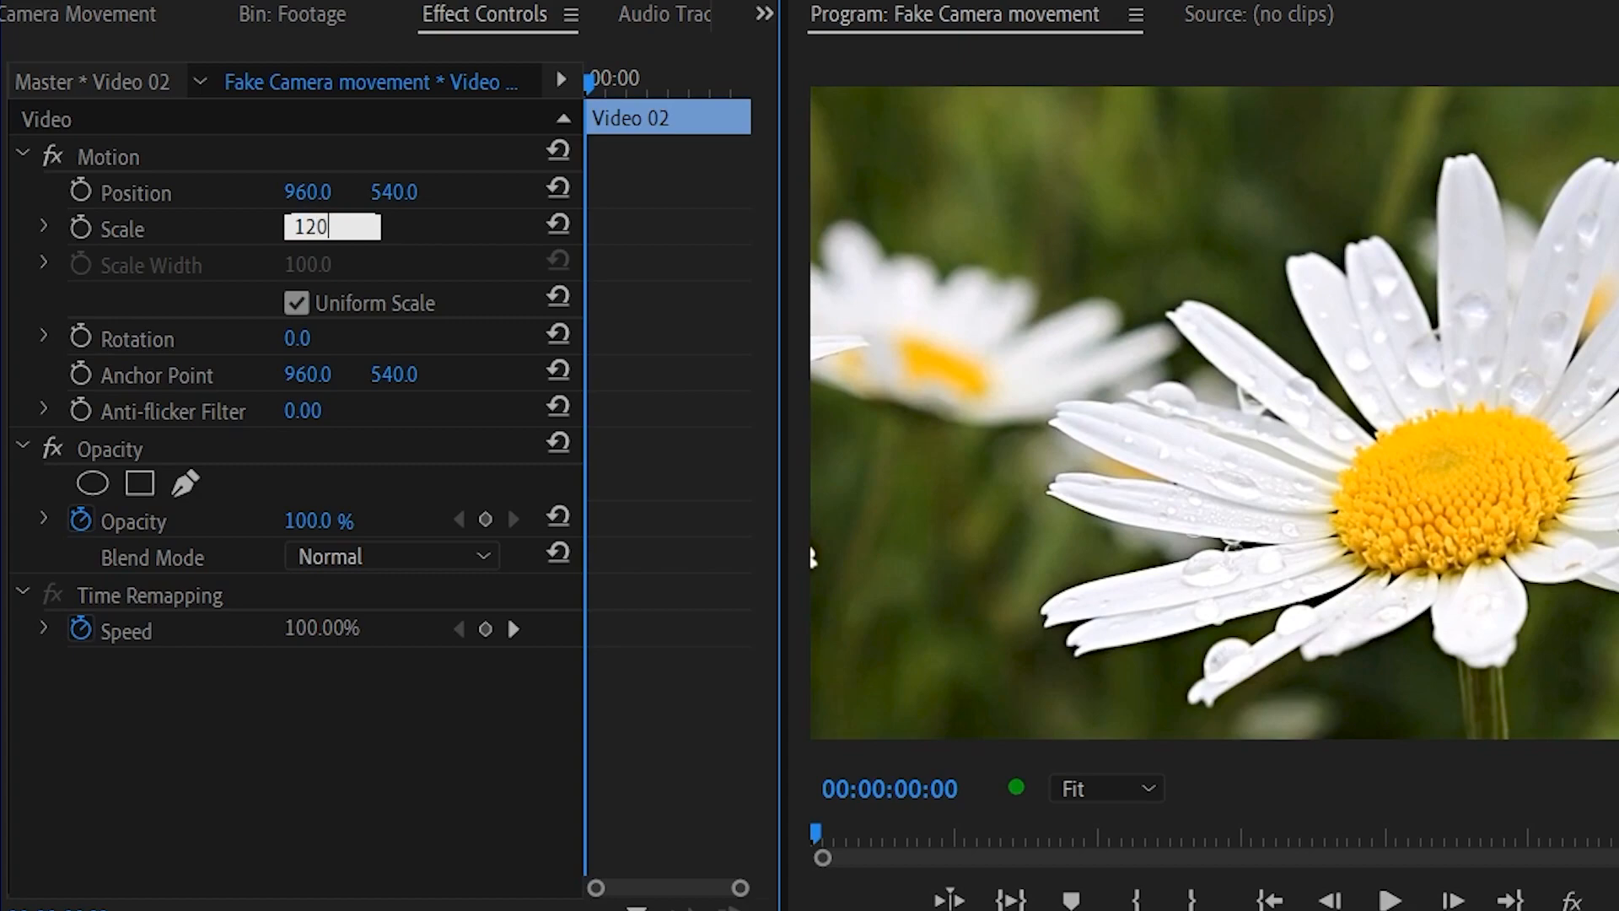
pyautogui.press('Return')
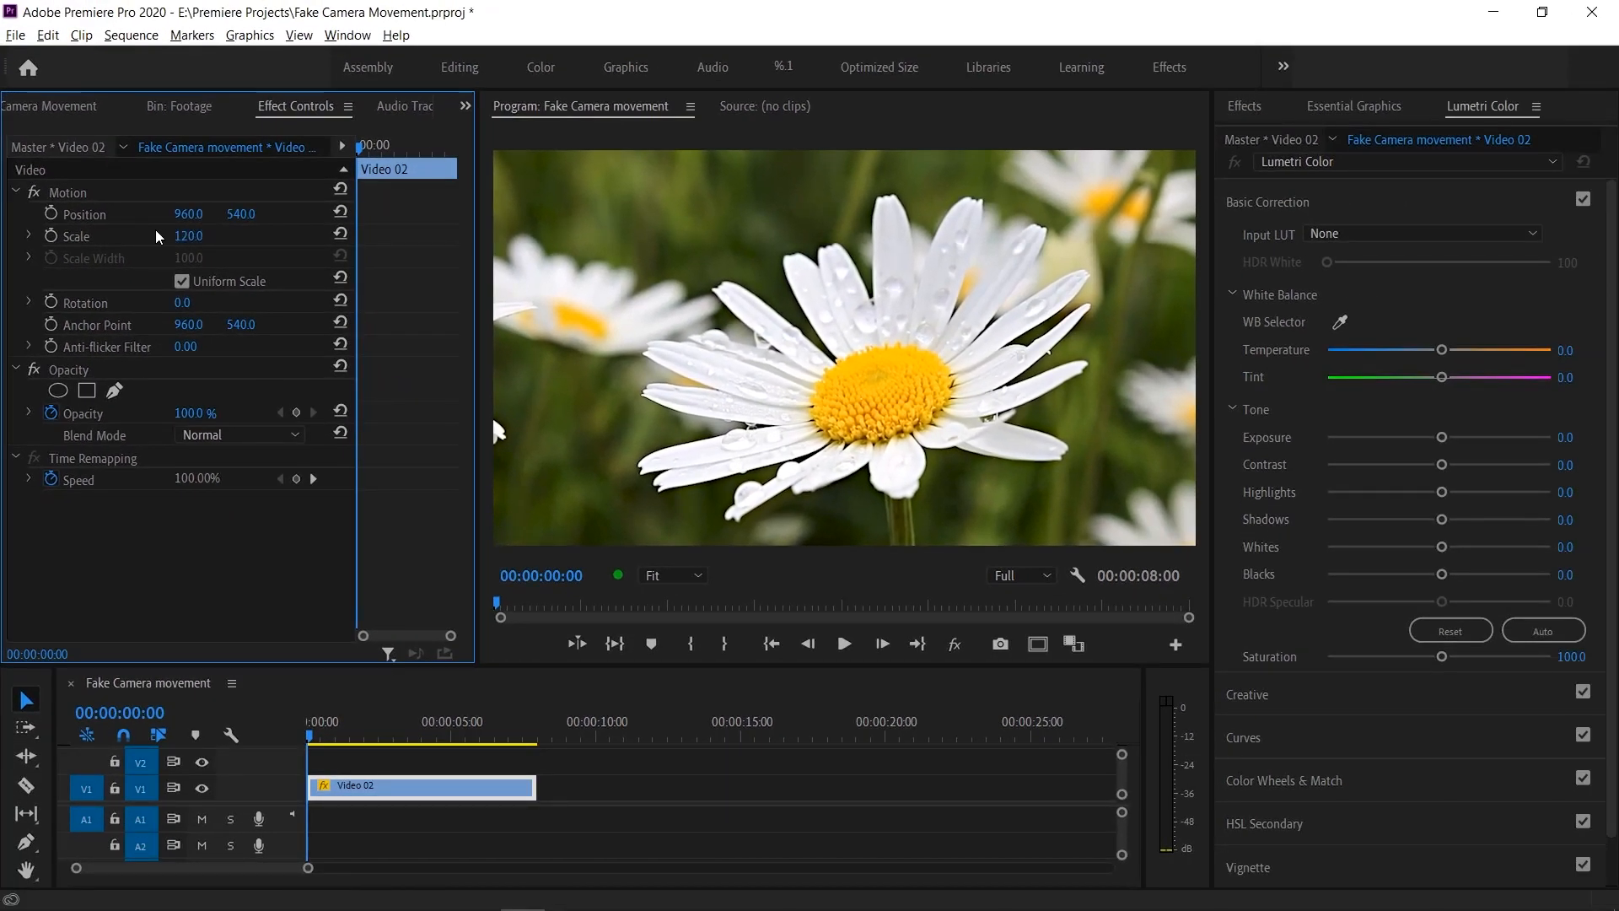
# - Keyframe the horizontal Position of Video 02 from 1151 at the clip's start to 769 at its end
pyautogui.moveTo(183, 217); pyautogui.dragTo(344, 218)
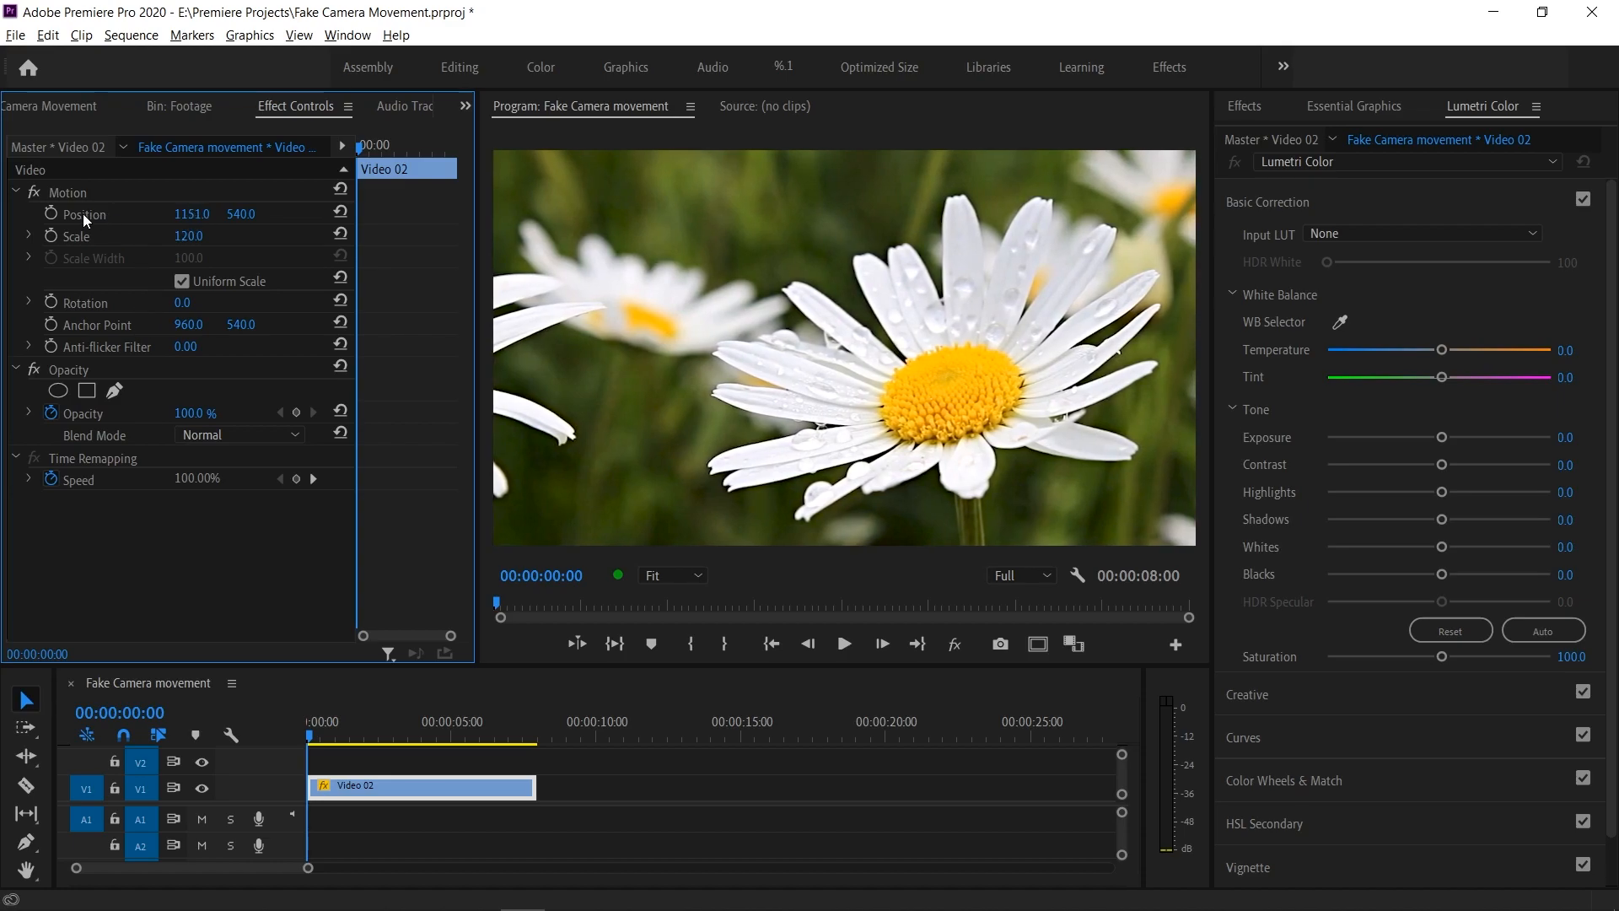
pyautogui.click(52, 214)
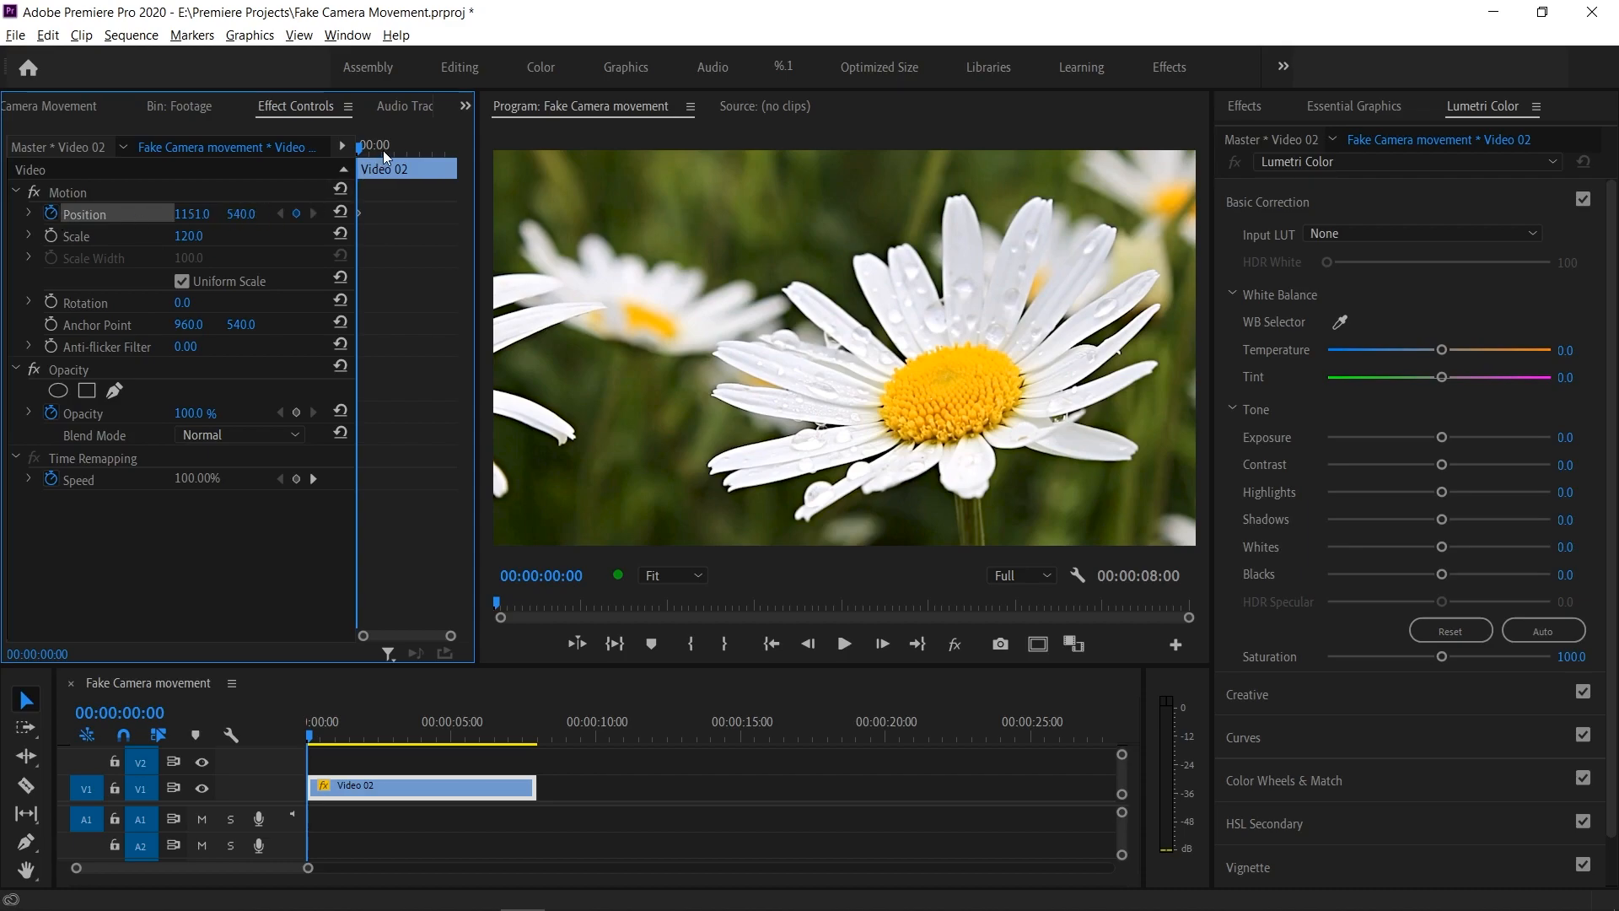
pyautogui.press('End')
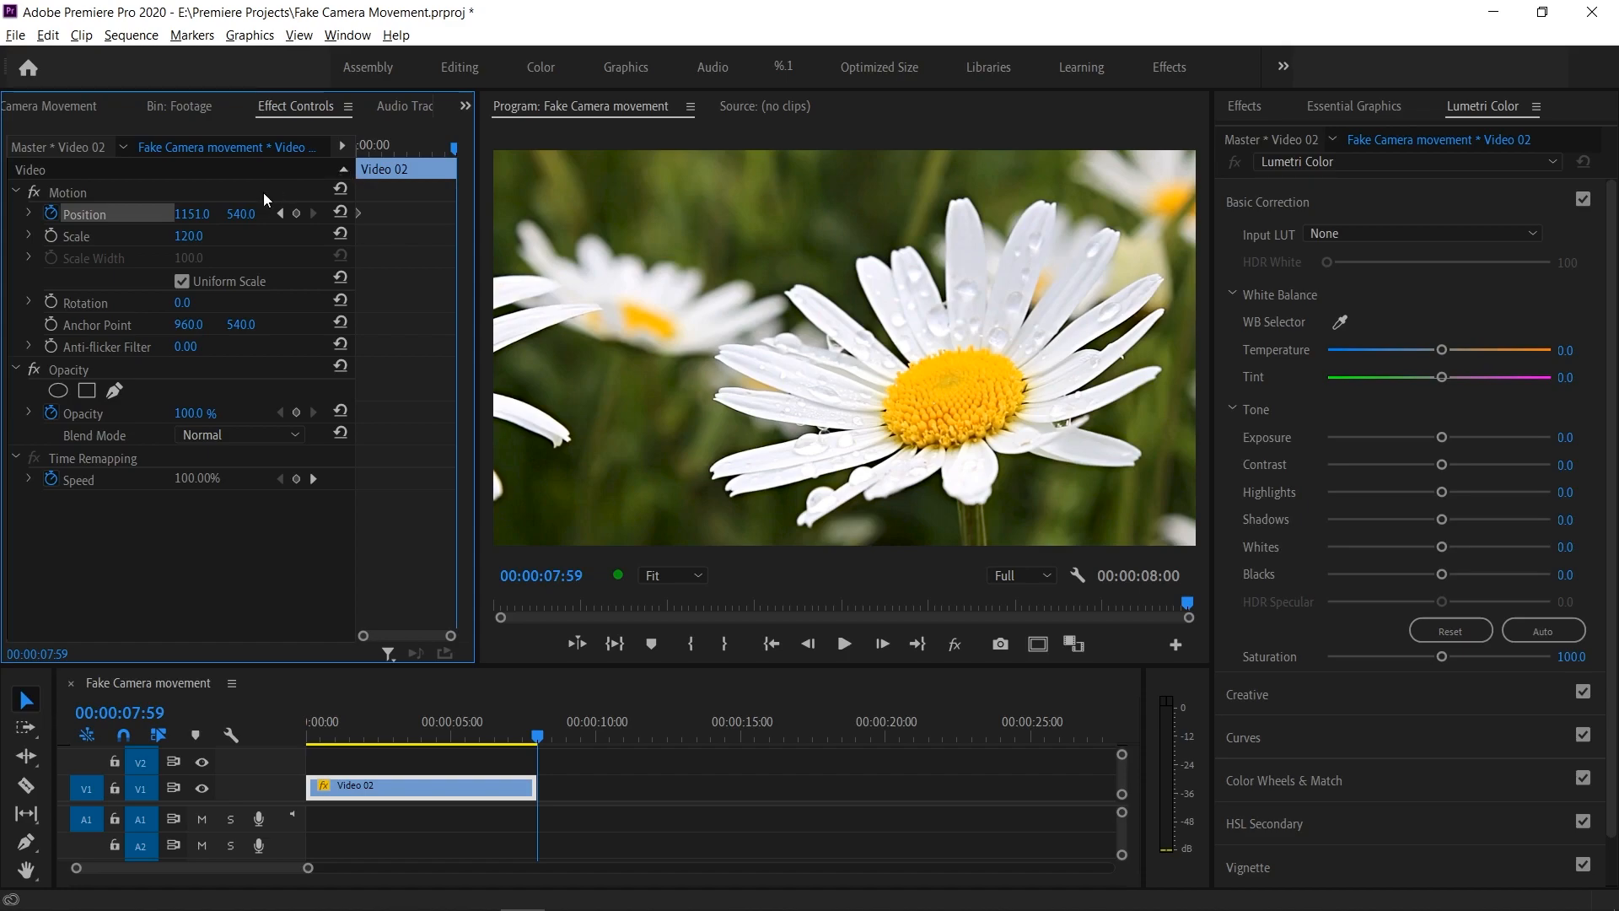
pyautogui.moveTo(199, 221); pyautogui.dragTo(37, 222)
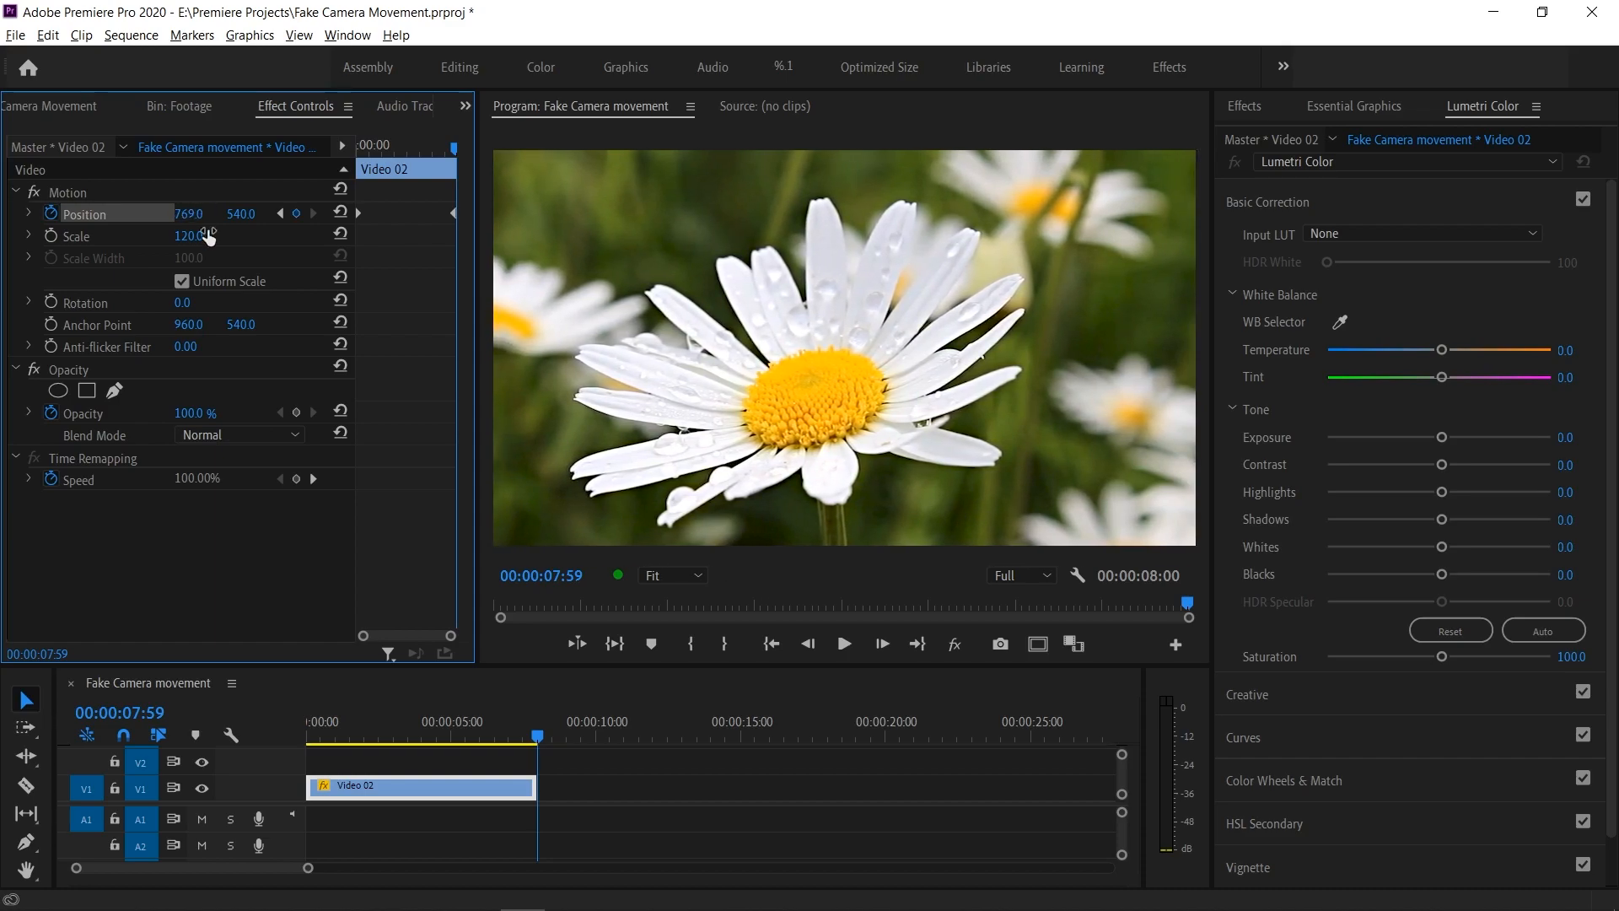
# - Play back Video 02 from the start to check the sideways pan
pyautogui.moveTo(405, 727); pyautogui.dragTo(263, 739)
pyautogui.click(844, 643)
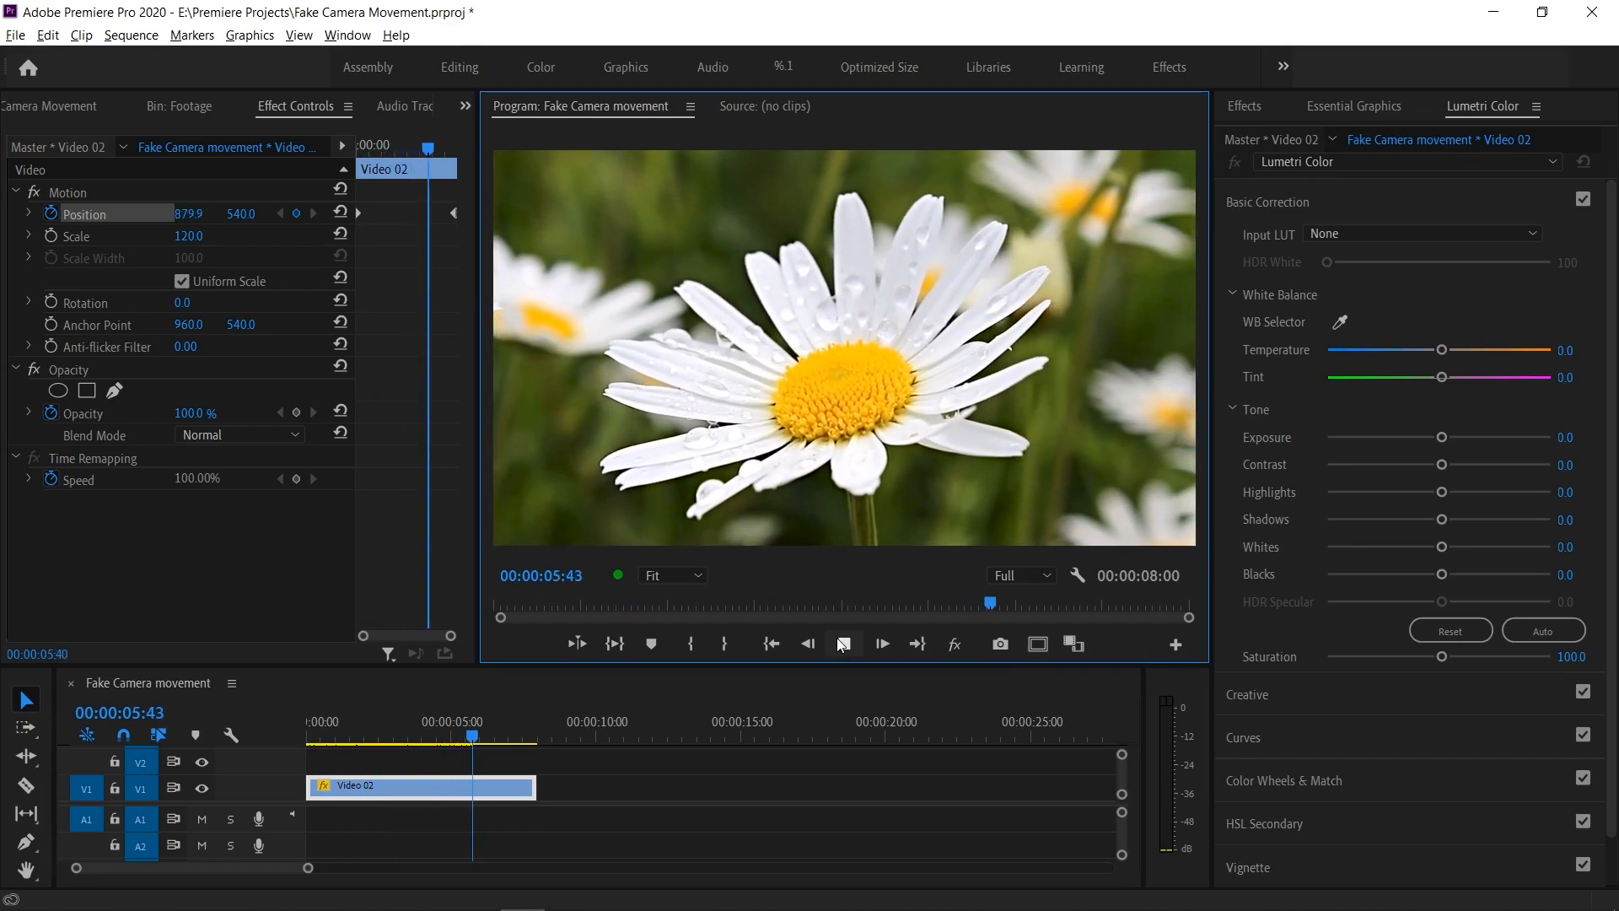
pyautogui.click(841, 646)
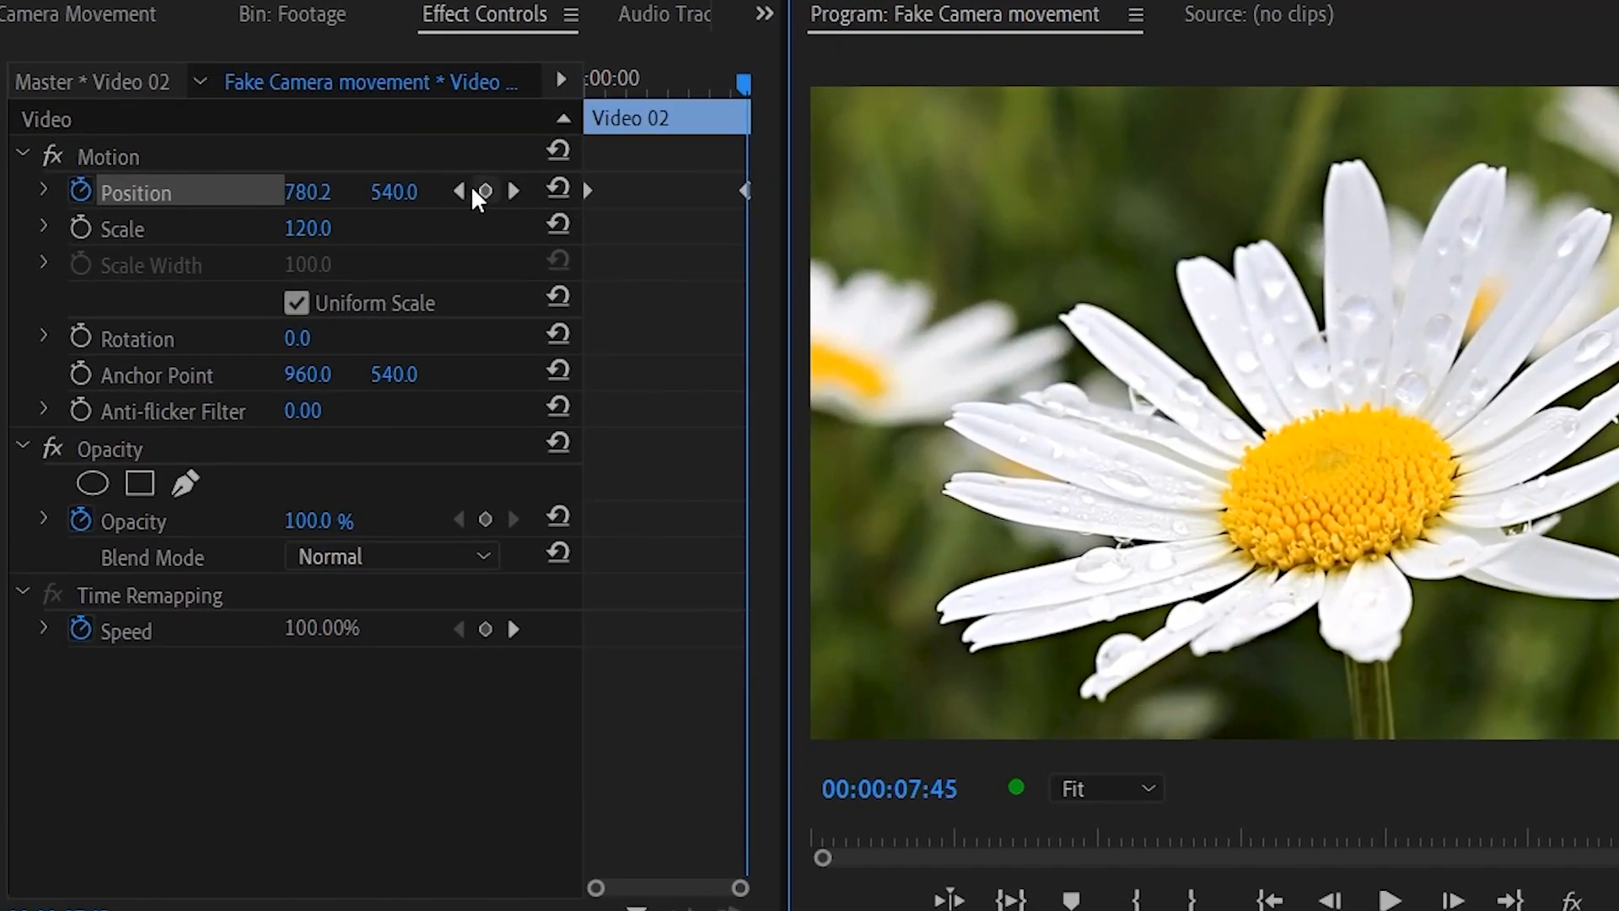
# - Swap the two Position keyframes of Video 02 so the pan starts at 769, and play the reversed movement
pyautogui.click(459, 189)
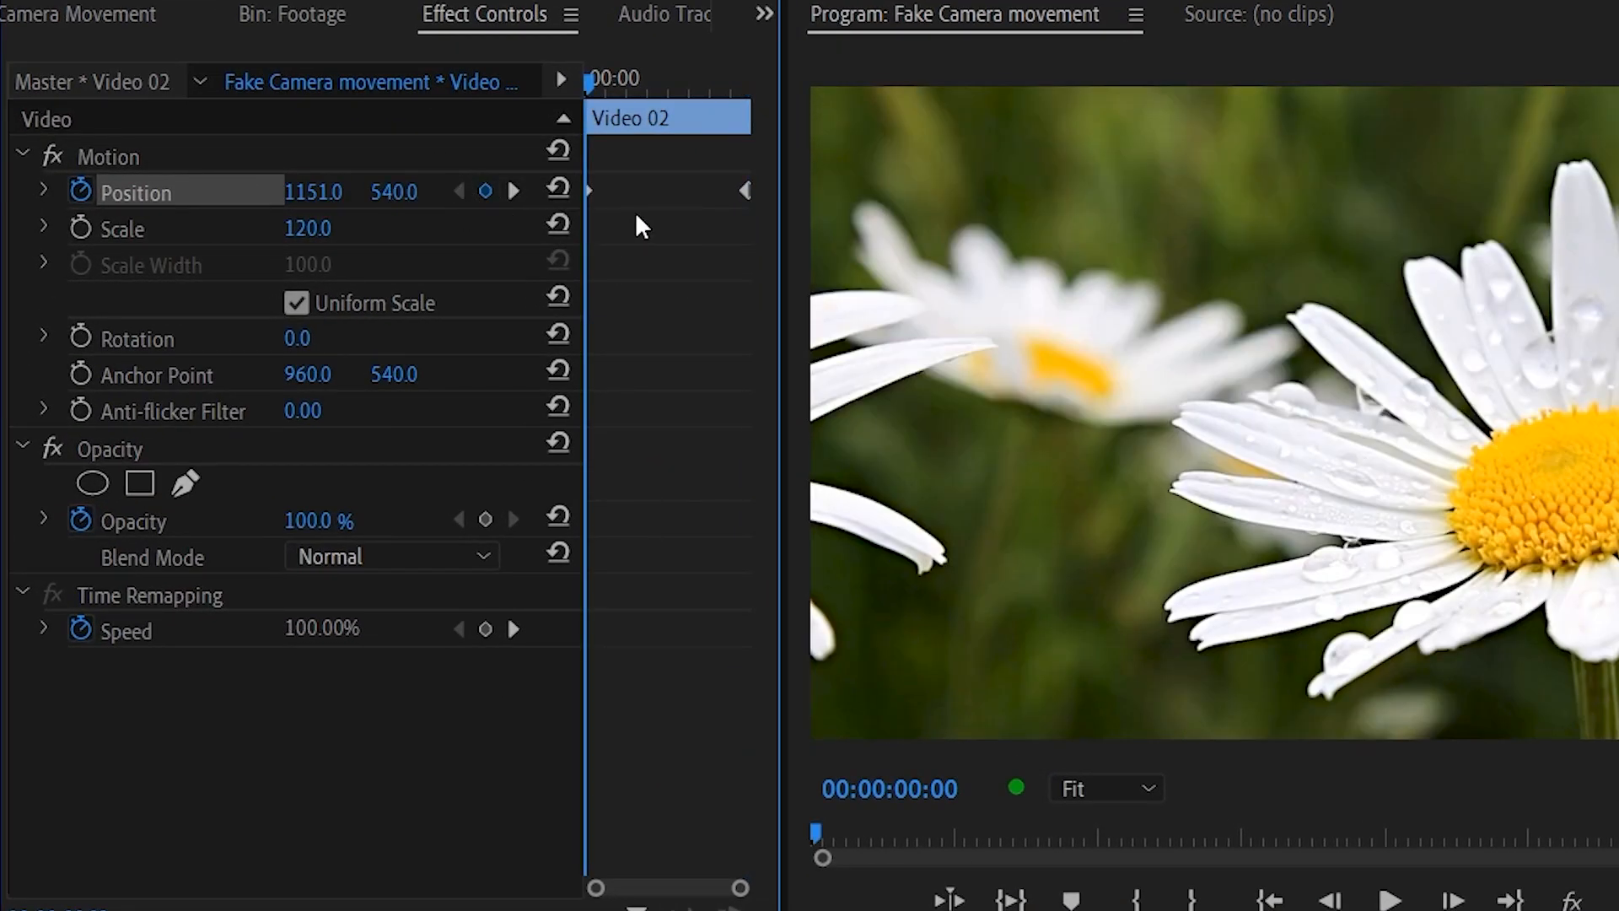
pyautogui.moveTo(746, 189); pyautogui.dragTo(636, 190)
pyautogui.moveTo(593, 191); pyautogui.dragTo(560, 188)
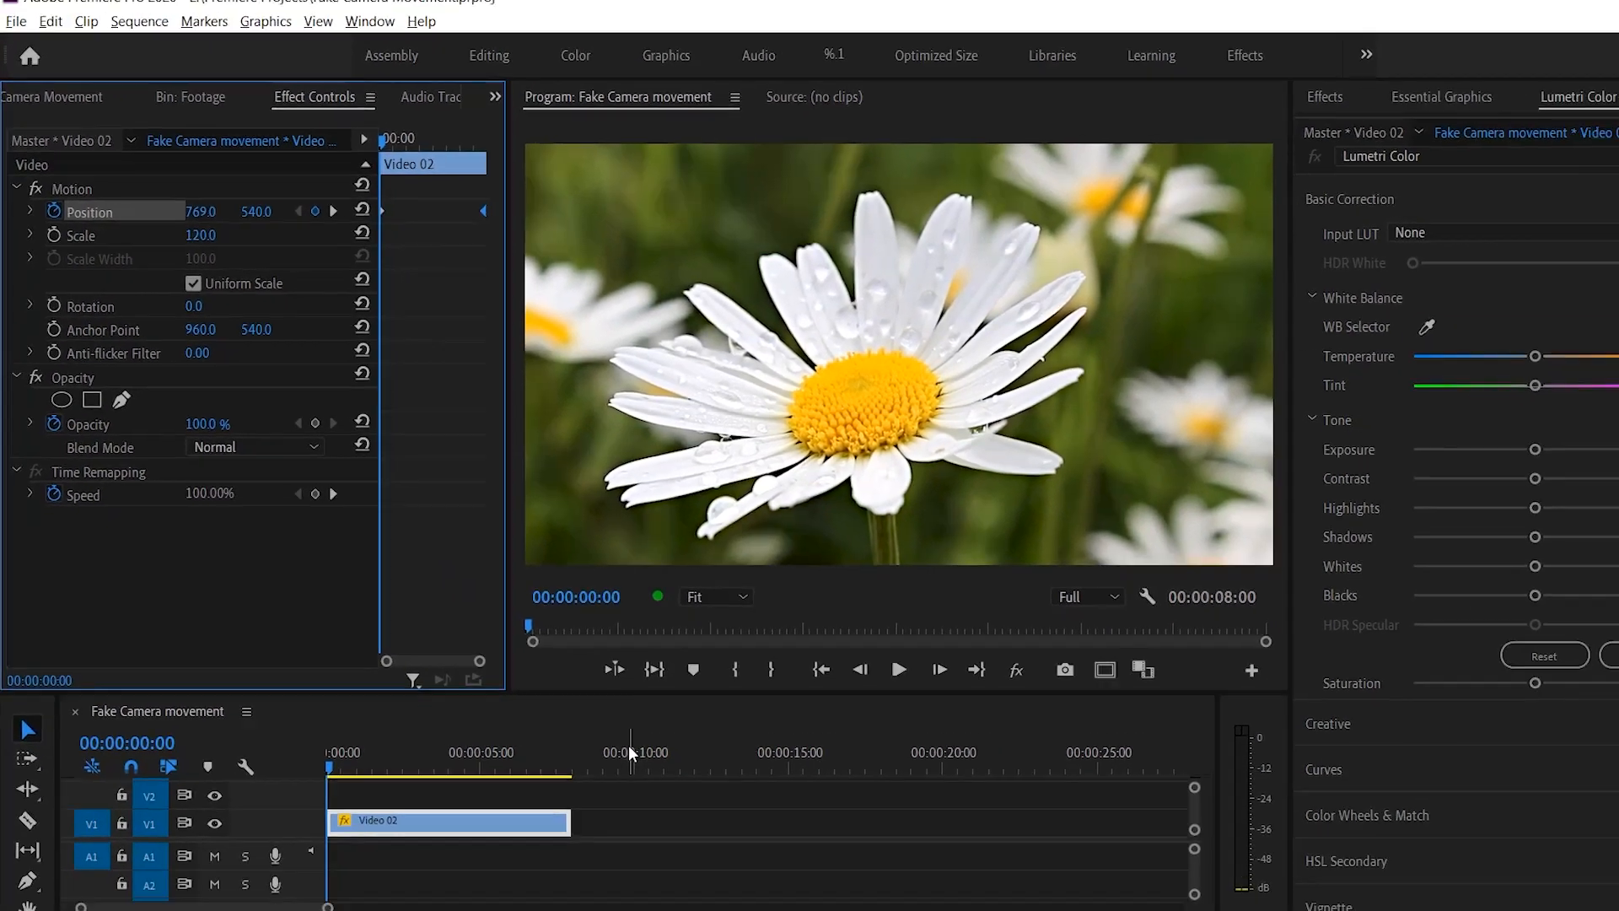
pyautogui.press('space')
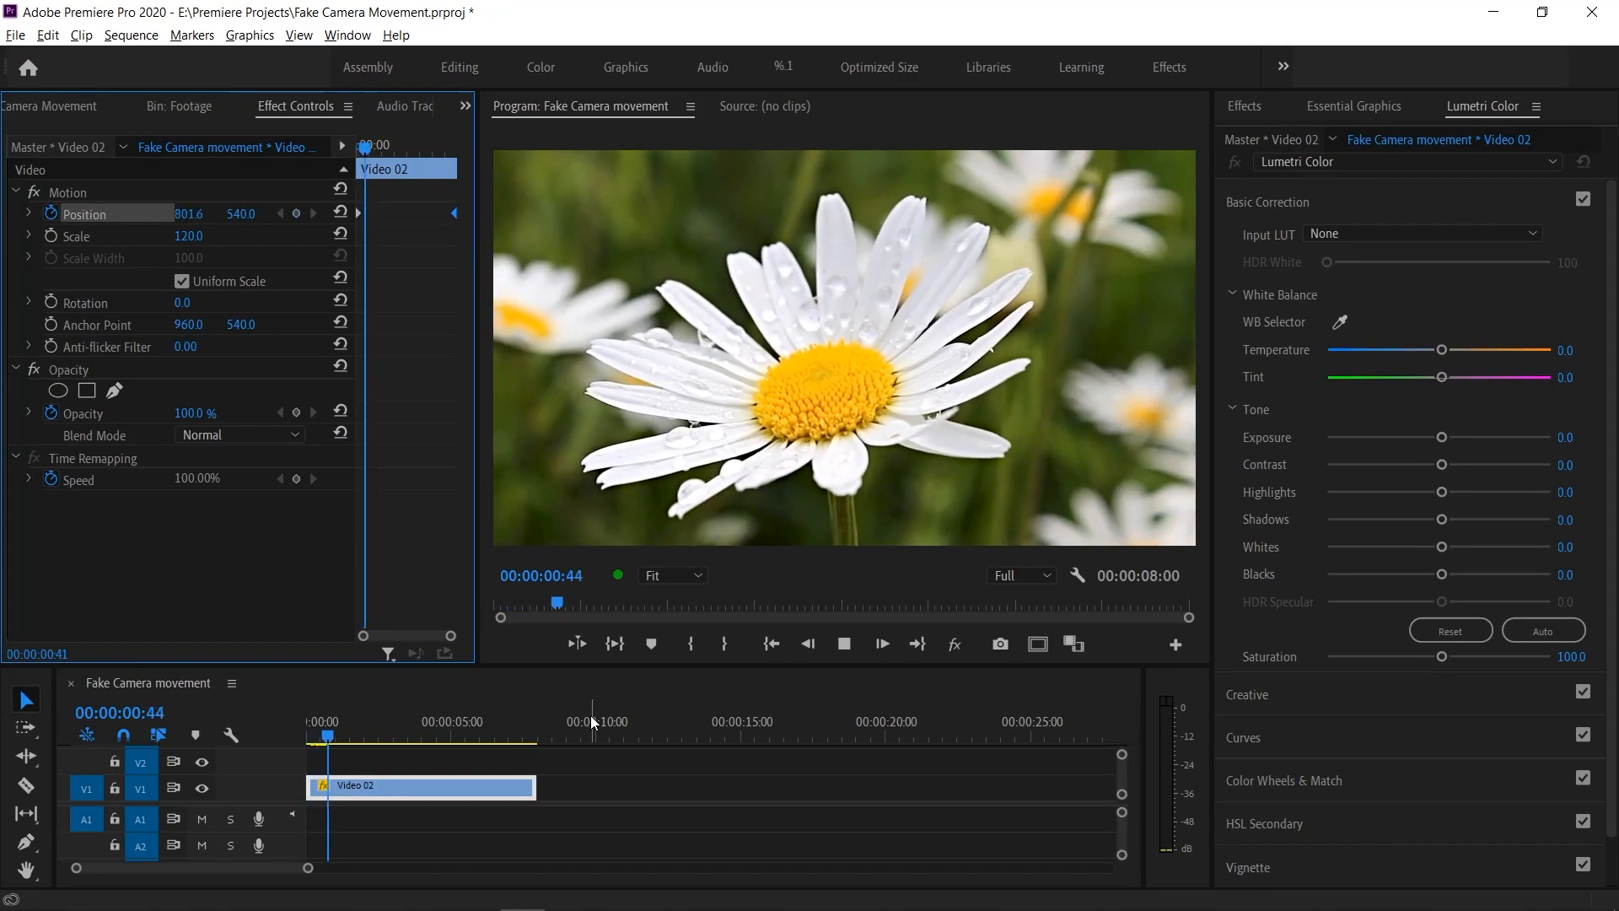